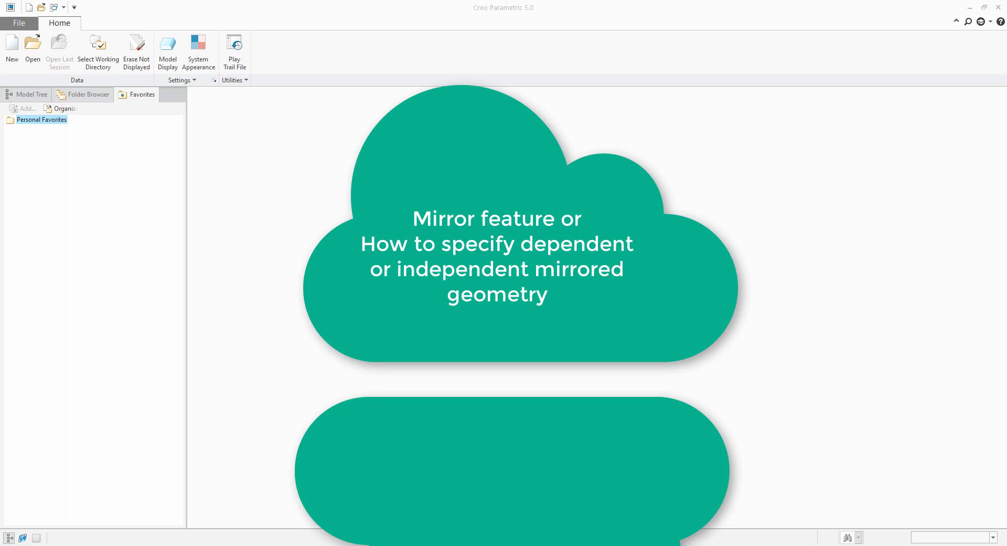
# Step: Open the New file dialog with Part and Solid selected
pyautogui.click(13, 52)
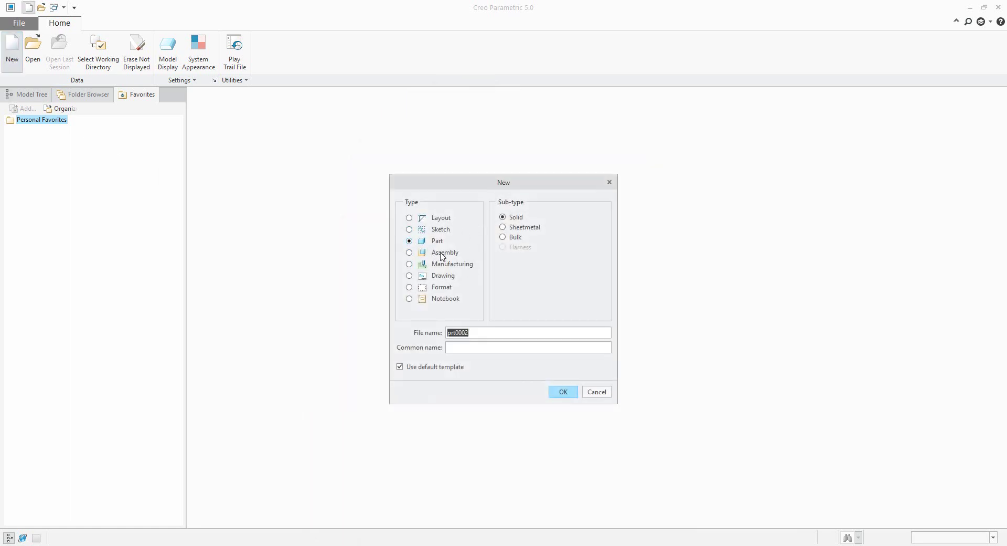
# Step: Enter the file name 'mir' and create the solid part MIRROR.PRT
pyautogui.write('mirror')
pyautogui.press('Return')
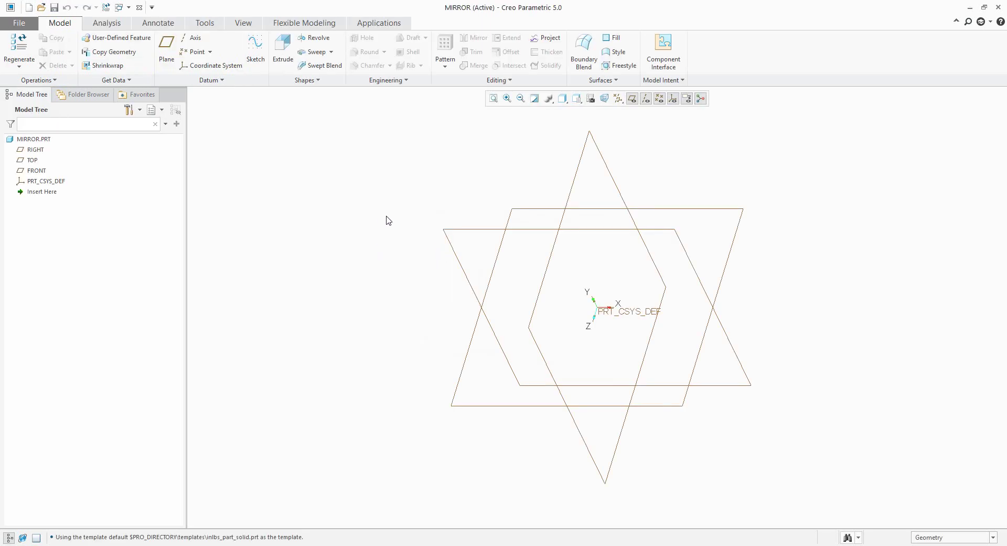
# Step: Sketch a rectangle on the TOP plane for an extrusion, previewed 216.51 deep
pyautogui.click(277, 50)
pyautogui.click(716, 212)
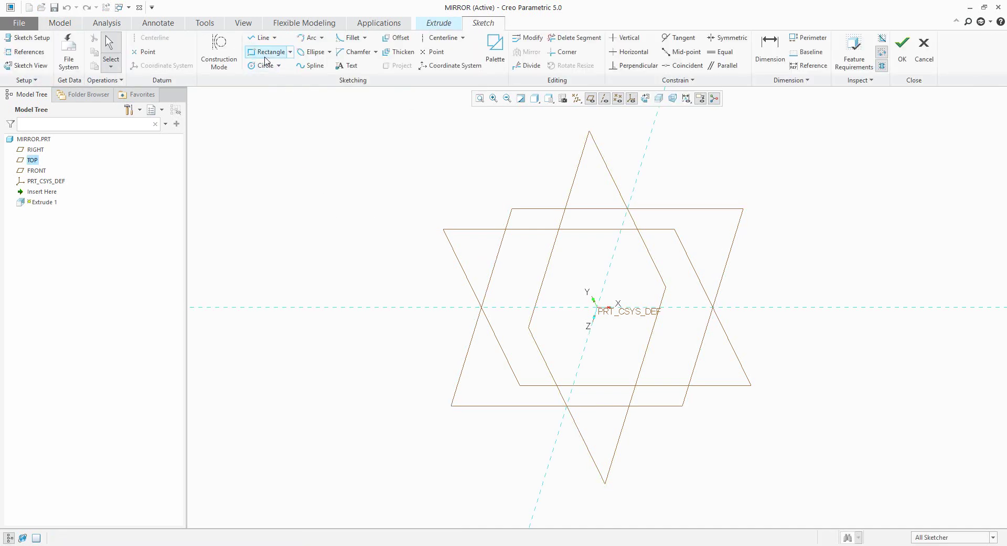
pyautogui.click(267, 52)
pyautogui.click(489, 243)
pyautogui.click(750, 368)
pyautogui.middleClick(821, 352)
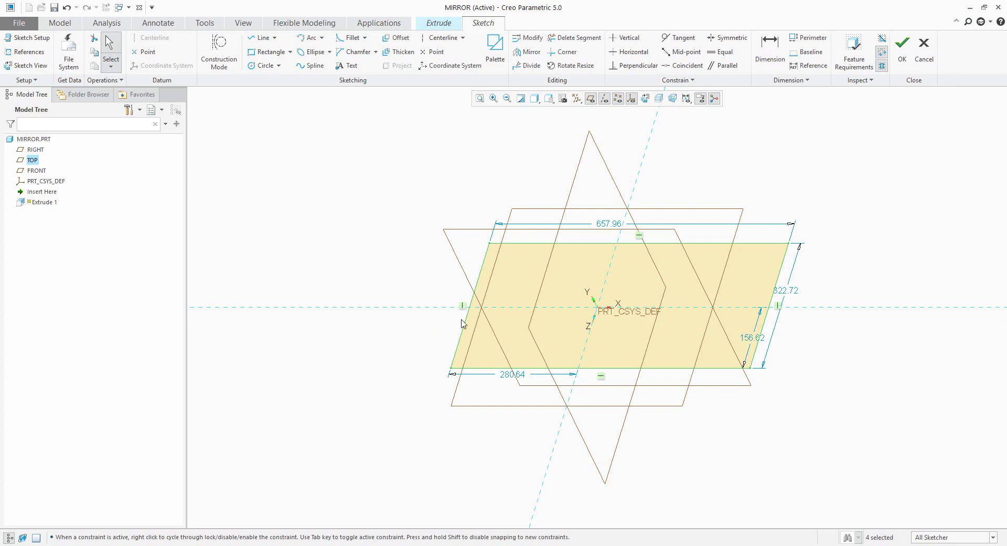
pyautogui.click(903, 59)
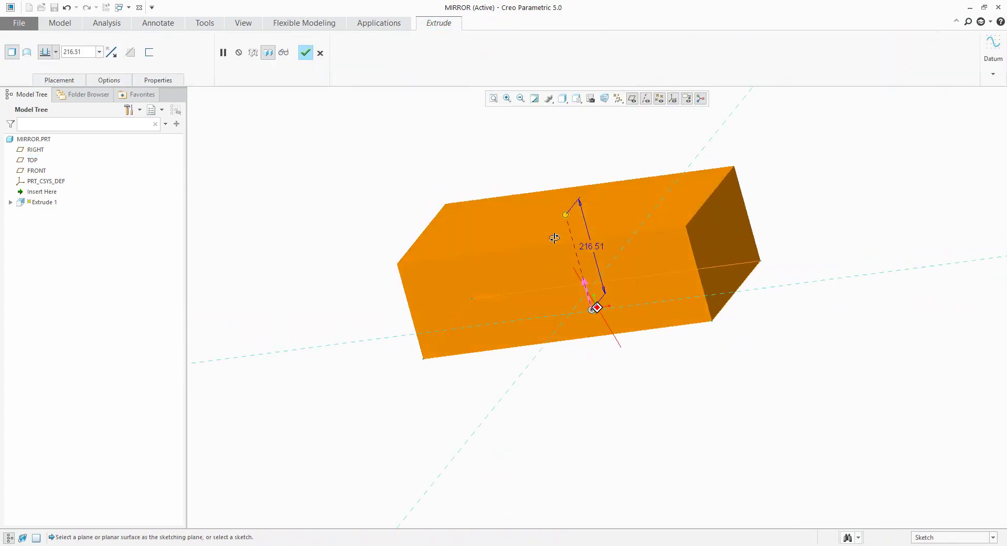
# Step: Set the block's extrusion depth to 200 and complete Extrude 1 as a solid
pyautogui.moveTo(565, 229); pyautogui.dragTo(586, 263)
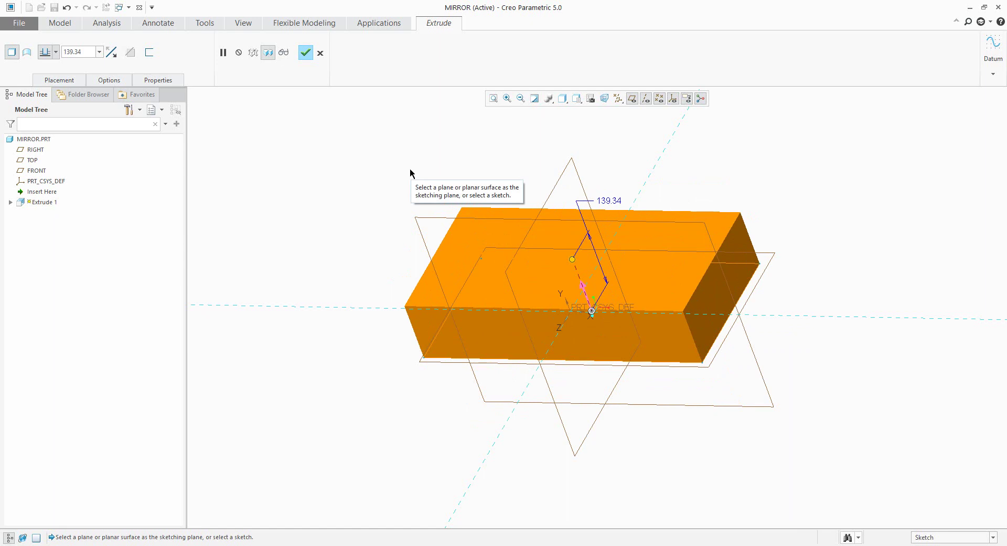
pyautogui.moveTo(573, 259); pyautogui.dragTo(630, 391)
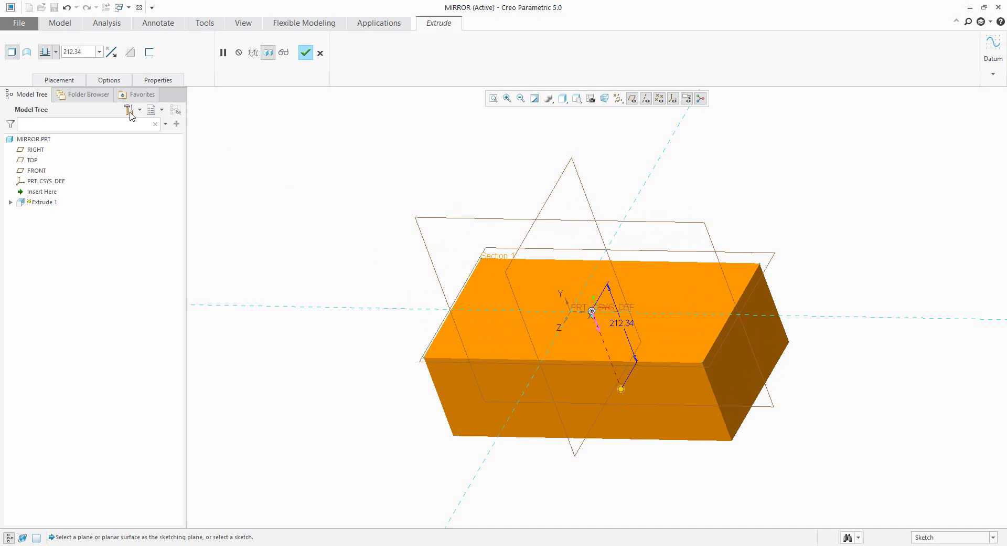
pyautogui.doubleClick(91, 52)
pyautogui.write('200')
pyautogui.press('Return')
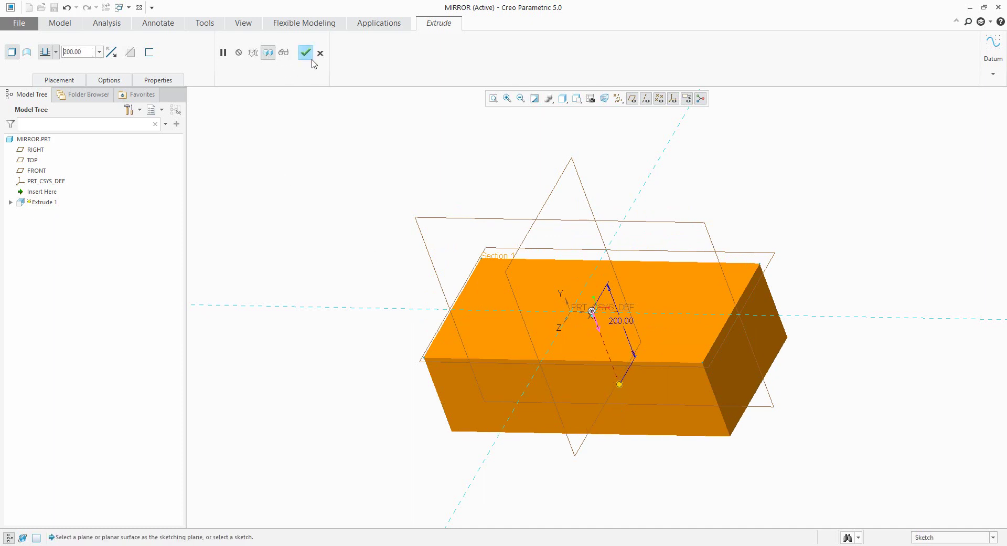
pyautogui.click(306, 52)
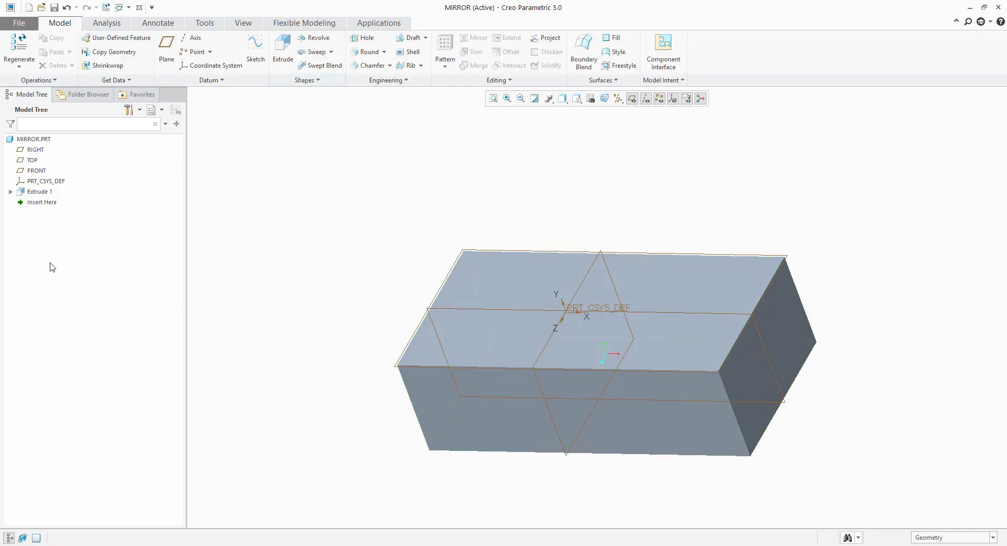
pyautogui.click(31, 192)
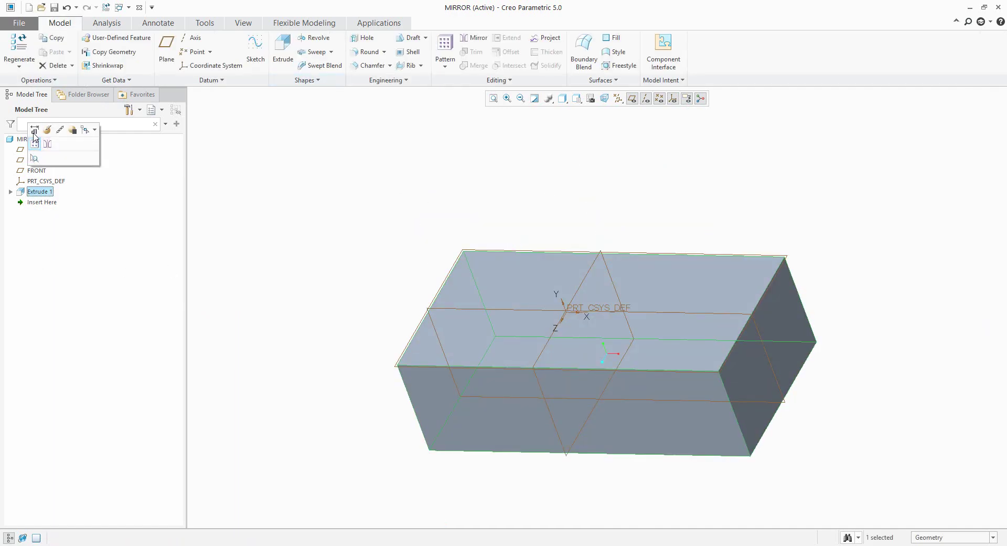
pyautogui.click(34, 129)
pyautogui.moveTo(609, 283); pyautogui.dragTo(547, 288, button='middle')
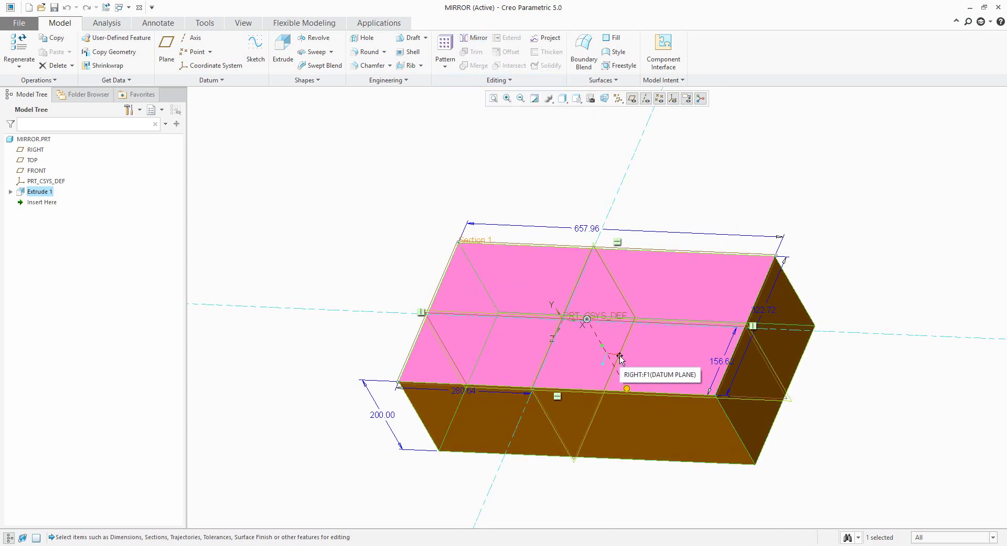
pyautogui.click(542, 171)
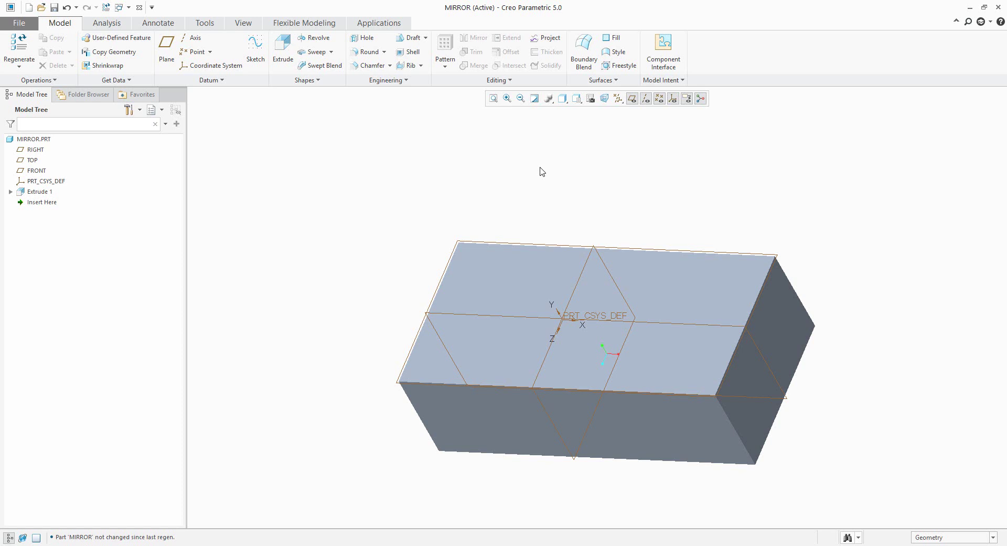
# Step: Create a datum plane midway between the left and right end faces, named MIDDLE1
pyautogui.click(166, 44)
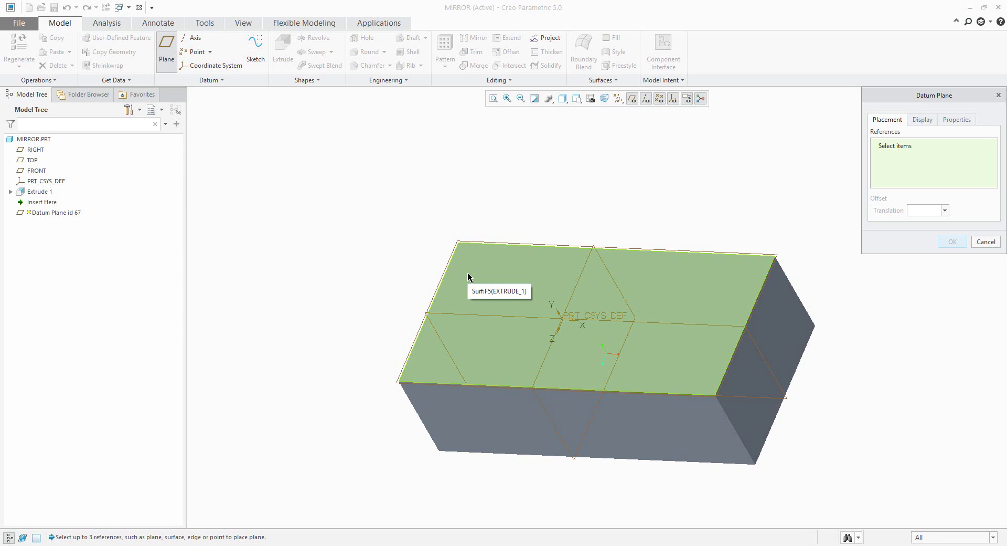
pyautogui.rightClick(463, 273)
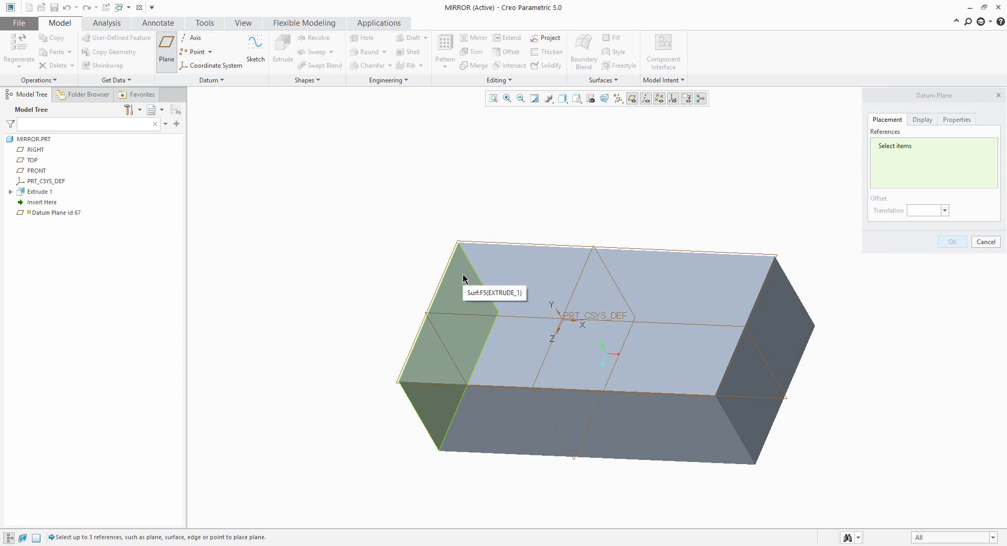
pyautogui.click(463, 279)
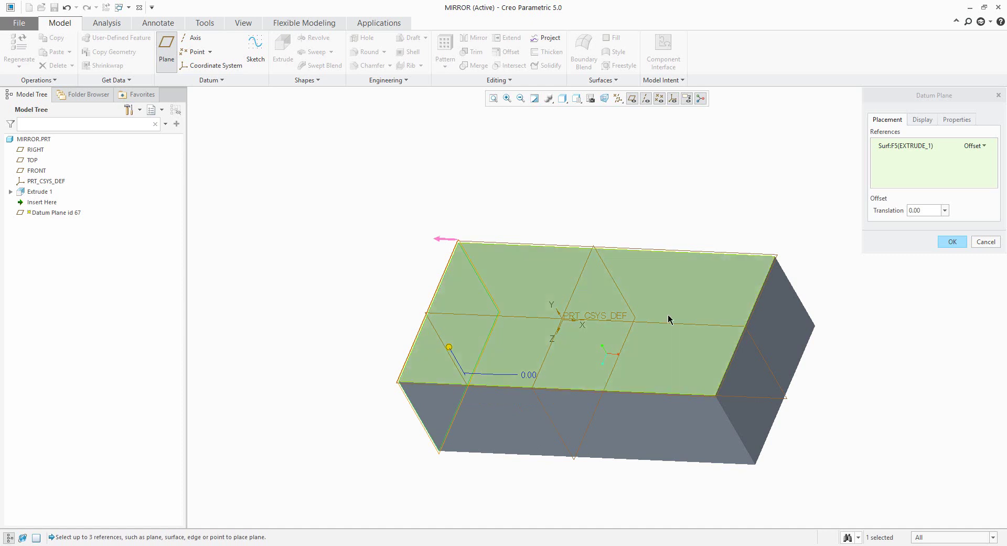
pyautogui.keyDown('ctrl'); pyautogui.click(795, 334); pyautogui.keyUp('ctrl')
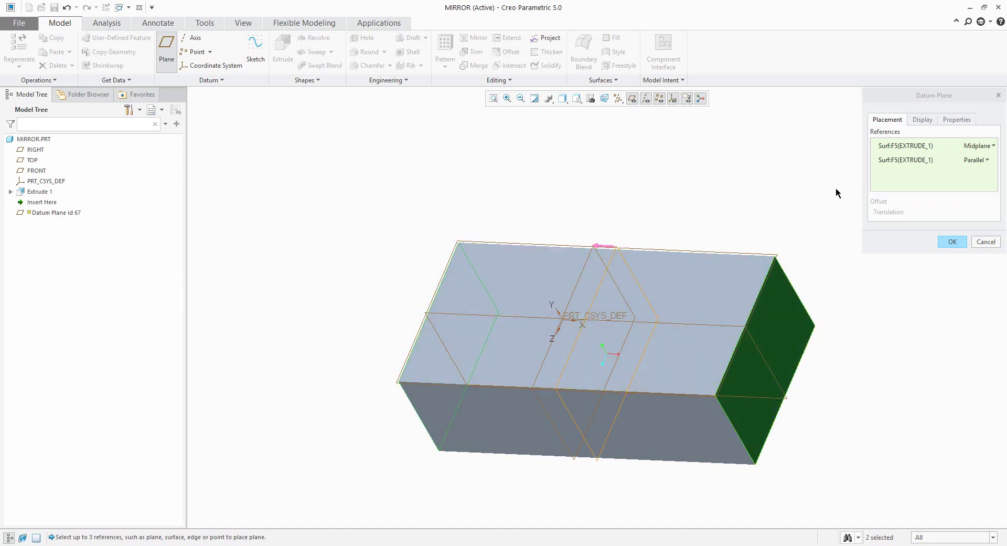
pyautogui.click(964, 122)
pyautogui.doubleClick(936, 138)
pyautogui.write('midd')
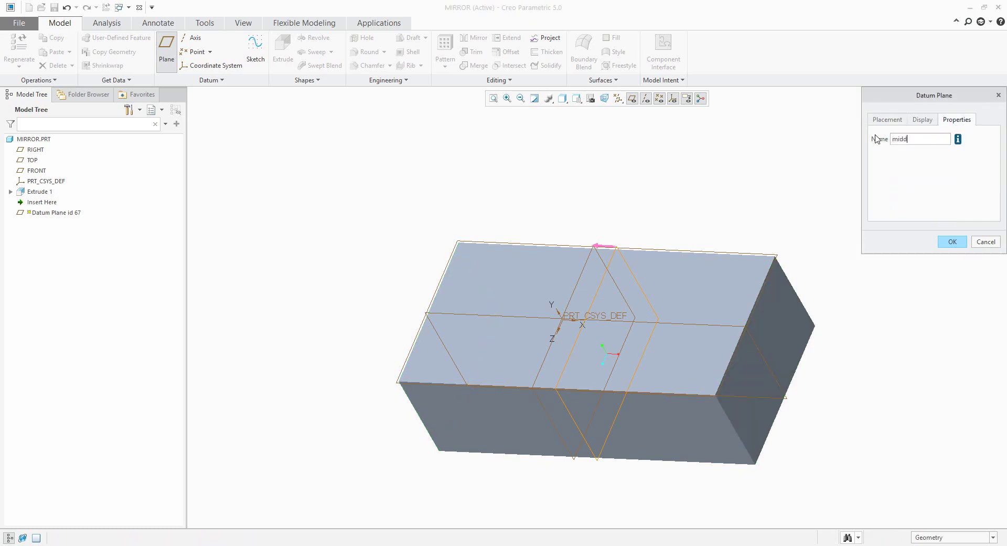
pyautogui.write('le1')
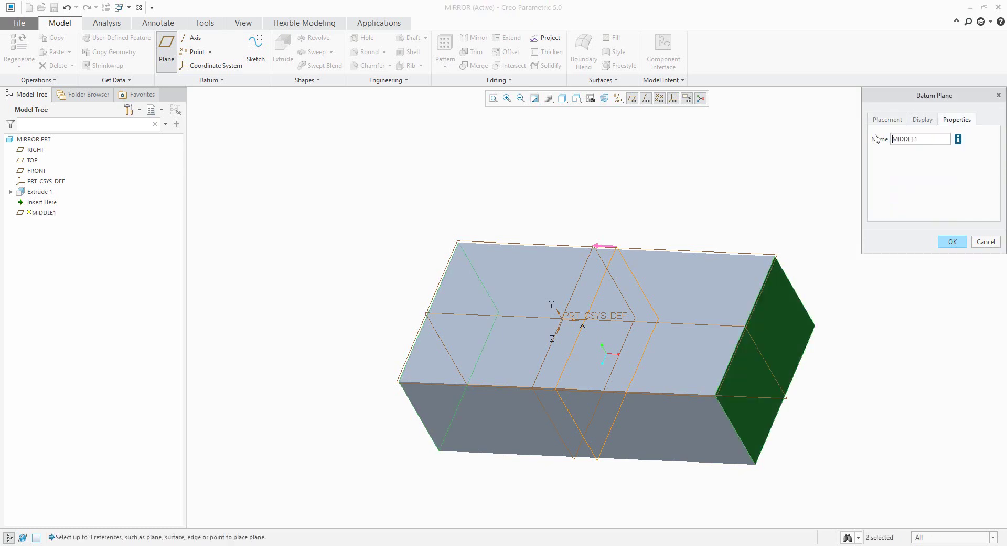
pyautogui.click(955, 243)
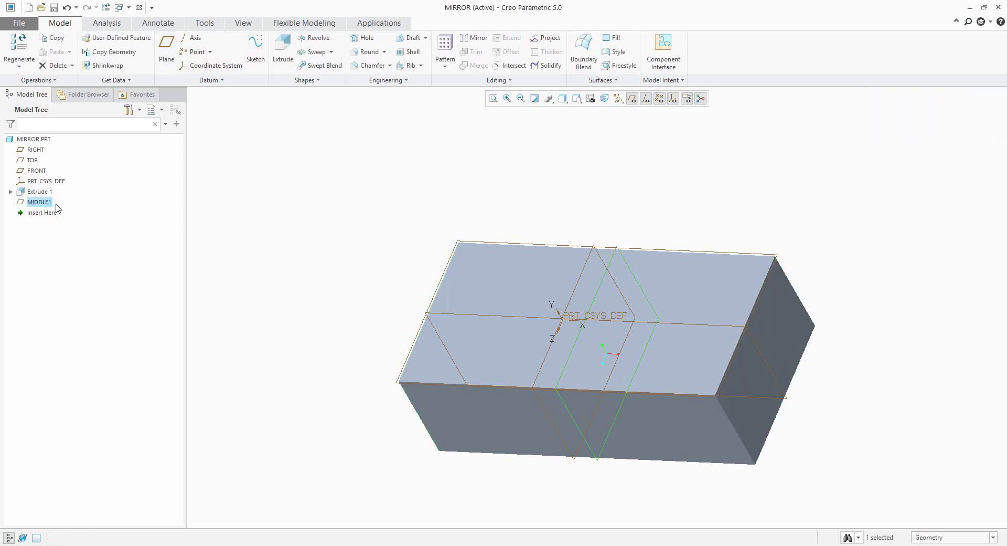
# Step: Hide the RIGHT, TOP and FRONT planes and turn off datum plane and csys display
pyautogui.click(370, 184)
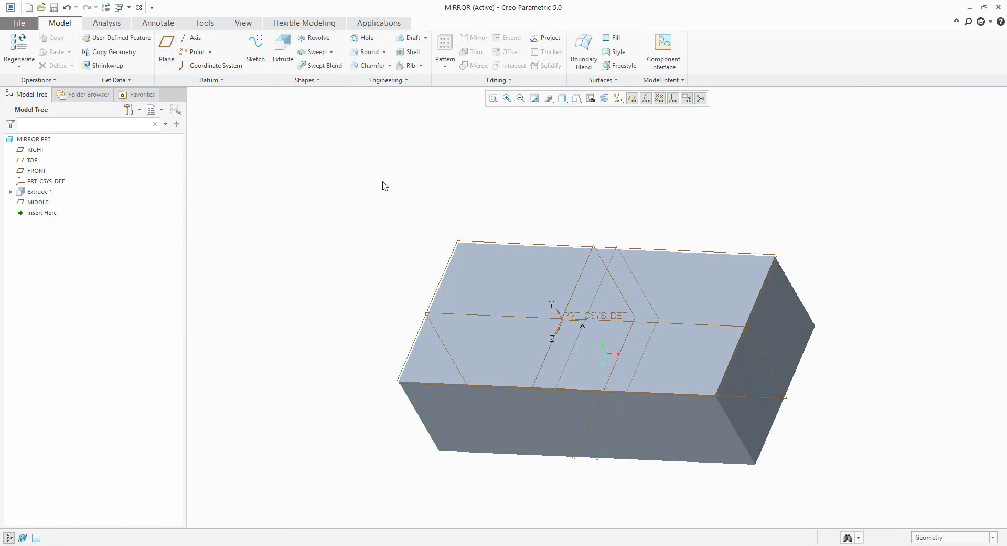
pyautogui.click(35, 149)
pyautogui.keyDown('shift'); pyautogui.click(34, 172); pyautogui.keyUp('shift')
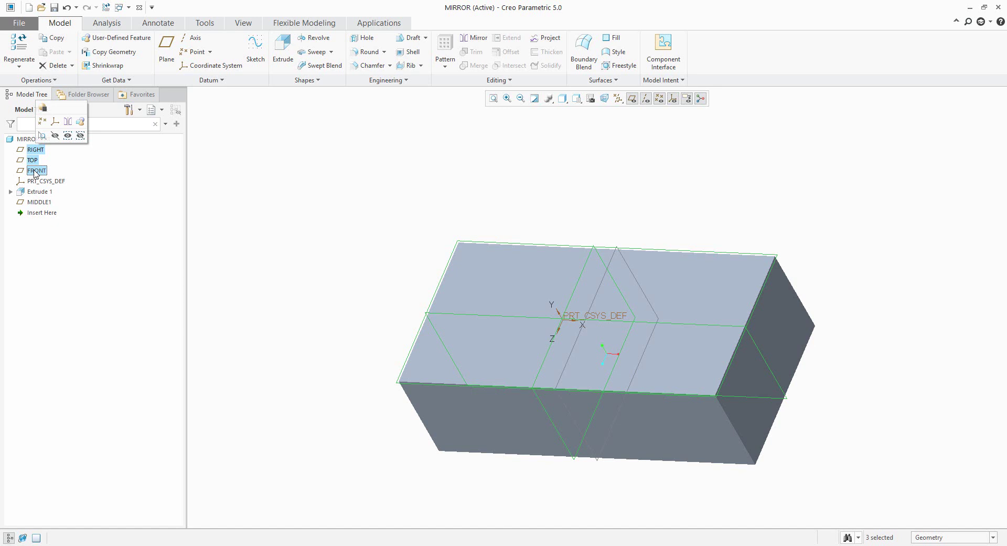
pyautogui.click(55, 135)
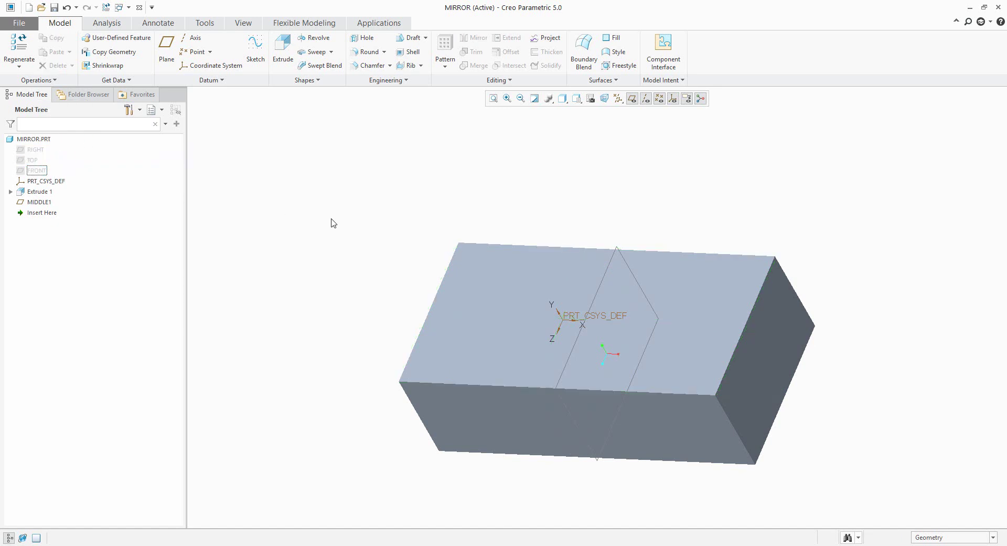
pyautogui.moveTo(600, 227); pyautogui.dragTo(567, 225, button='middle')
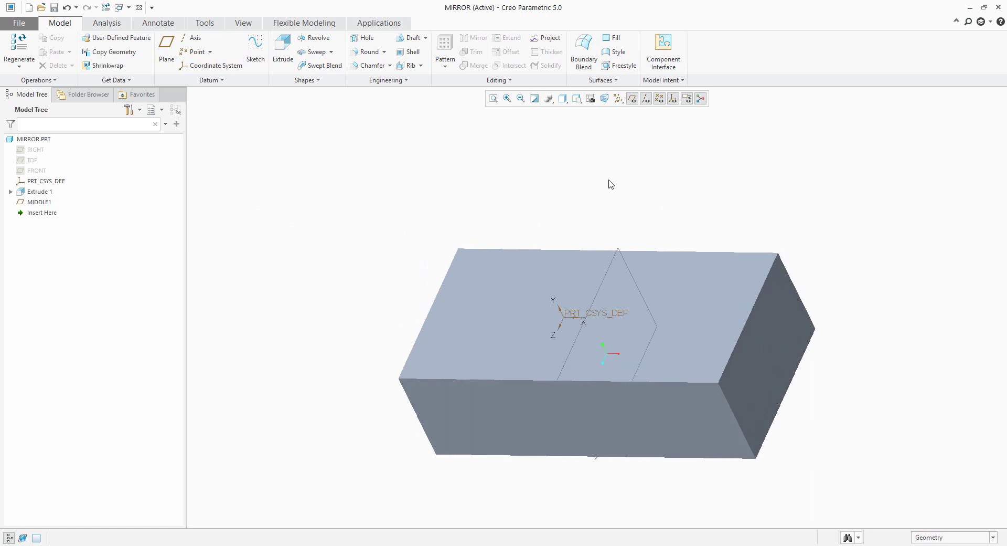
pyautogui.click(620, 99)
pyautogui.click(619, 113)
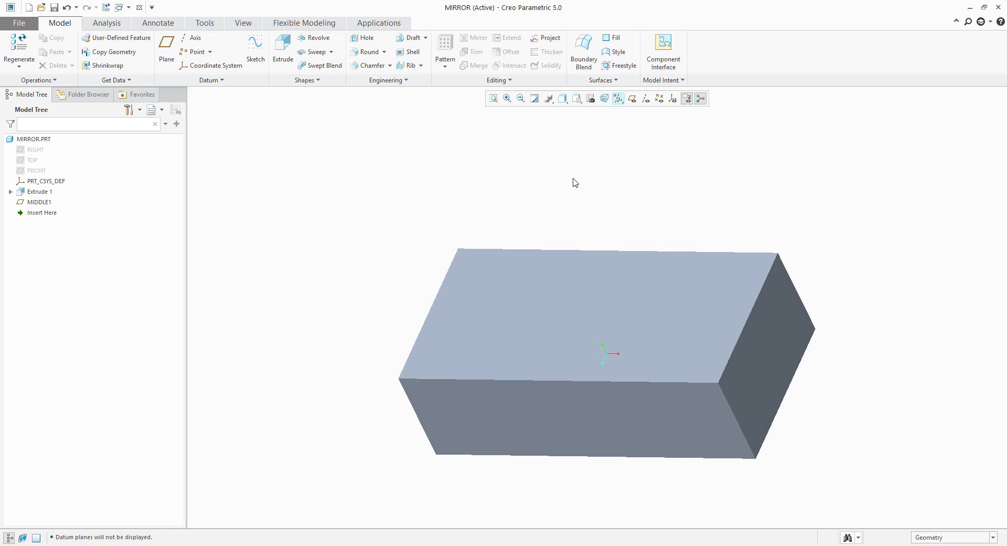
# Step: Place a hole on the top face, offset from the left side face and front edge
pyautogui.click(354, 41)
pyautogui.click(496, 276)
pyautogui.moveTo(440, 295); pyautogui.dragTo(422, 325, button='middle')
pyautogui.moveTo(442, 293); pyautogui.dragTo(430, 321)
pyautogui.moveTo(496, 313); pyautogui.dragTo(541, 355)
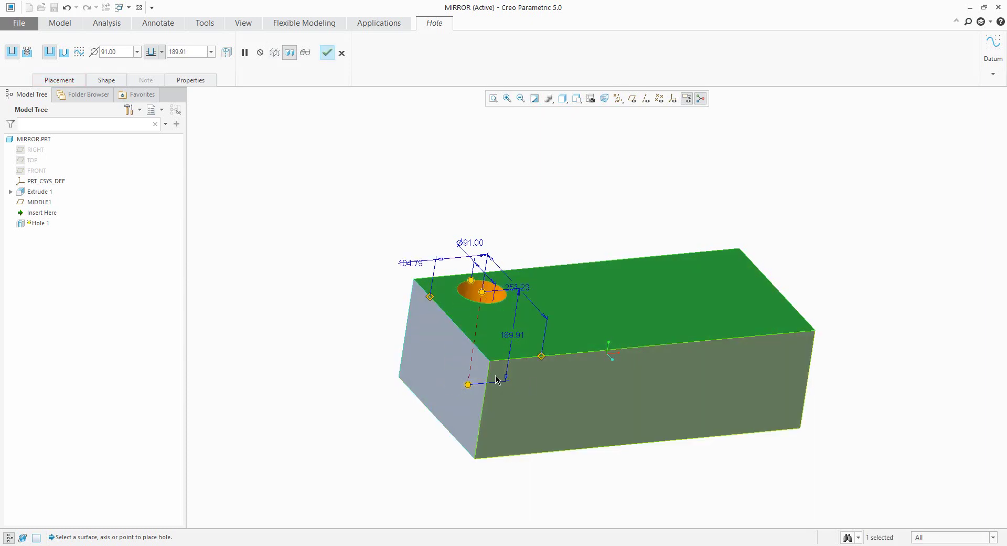
pyautogui.click(59, 81)
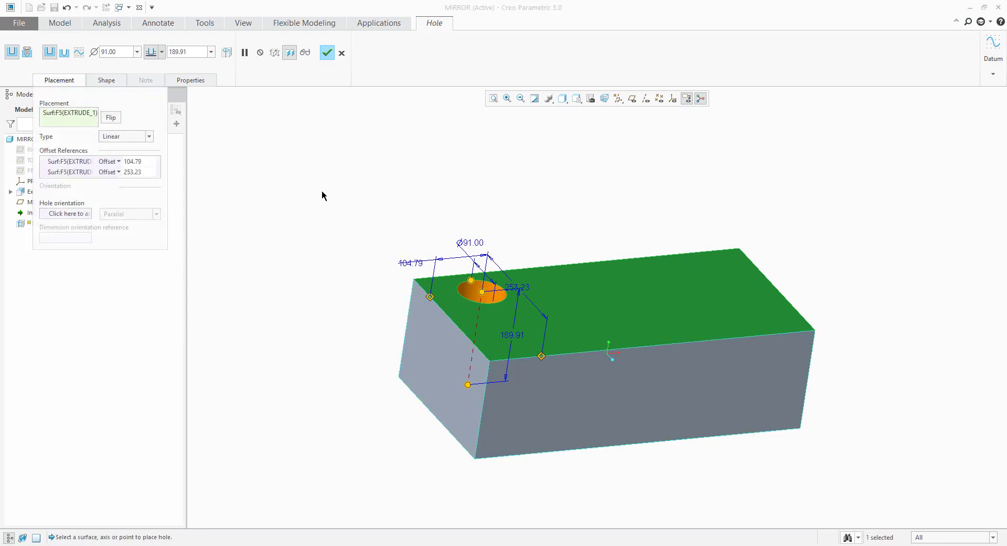
# Step: Set the hole depth to 69.09 and diameter to 100, finishing Hole 1
pyautogui.moveTo(468, 385); pyautogui.dragTo(474, 326)
pyautogui.moveTo(474, 329); pyautogui.dragTo(446, 304, button='middle')
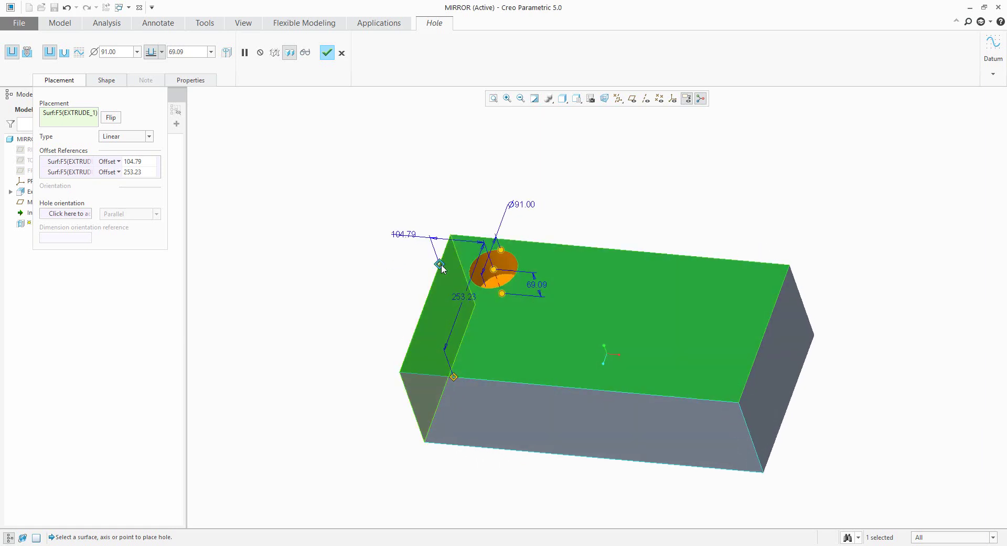
pyautogui.doubleClick(522, 204)
pyautogui.write('10')
pyautogui.press('Return')
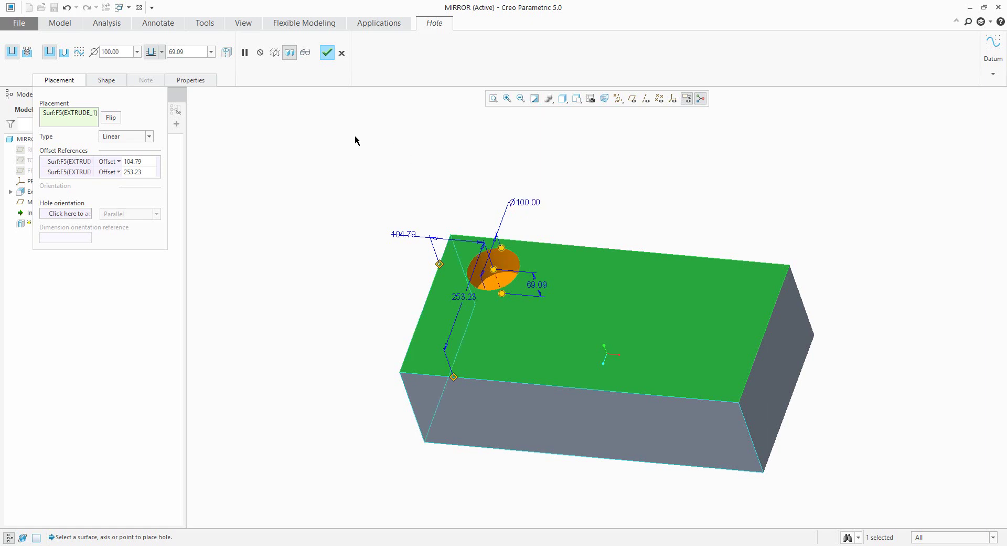
pyautogui.click(328, 52)
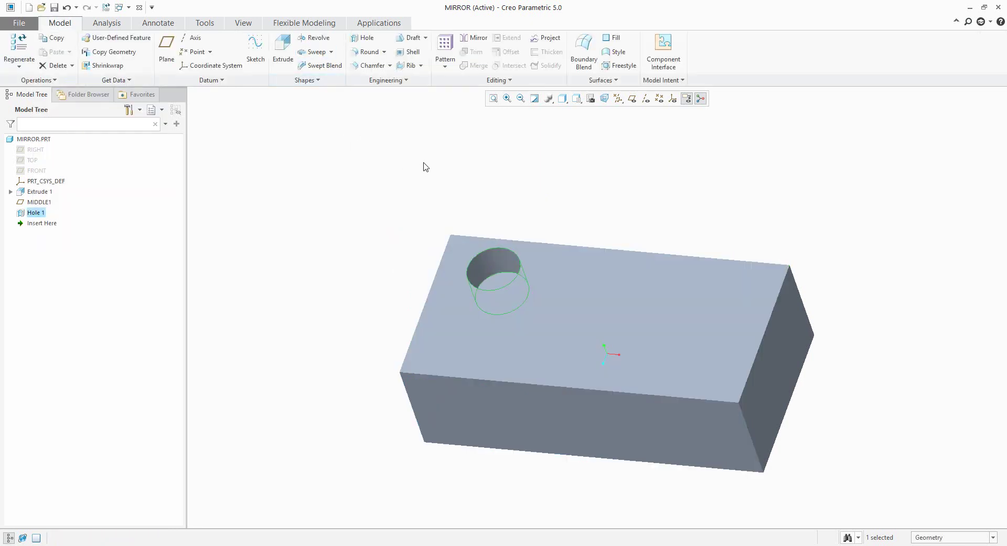
# Step: Show datum planes again and mirror Hole 1 across MIDDLE1 as Mirror 1
pyautogui.click(632, 99)
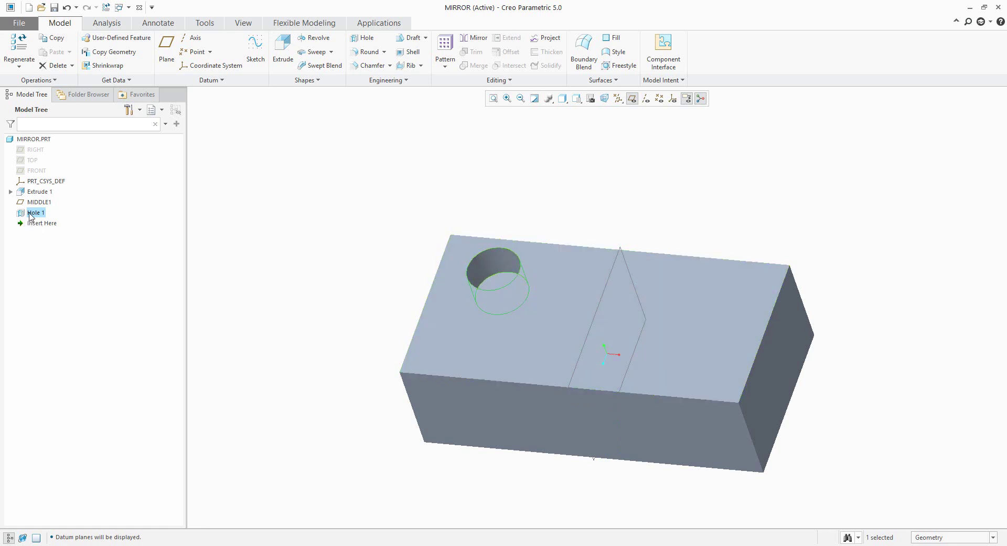
pyautogui.click(477, 37)
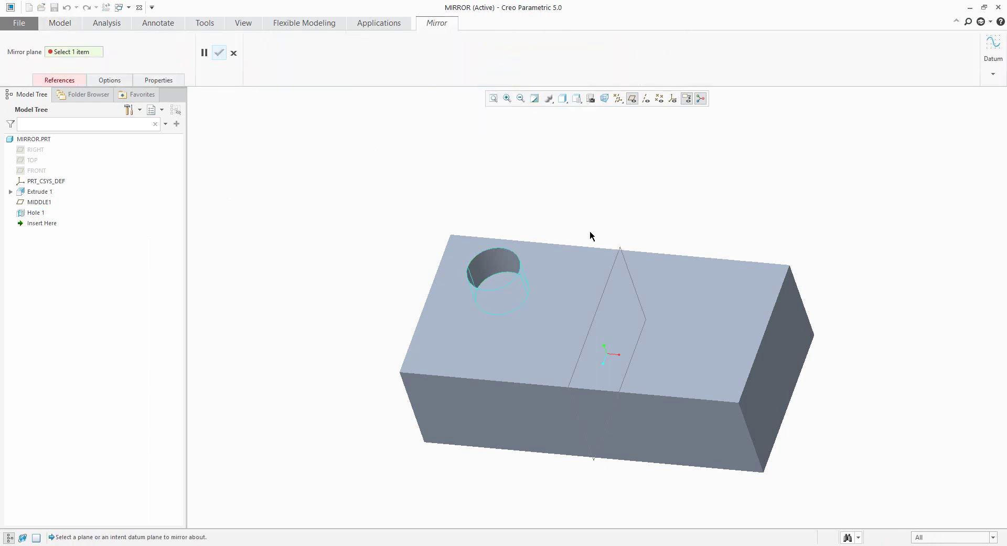
pyautogui.click(609, 279)
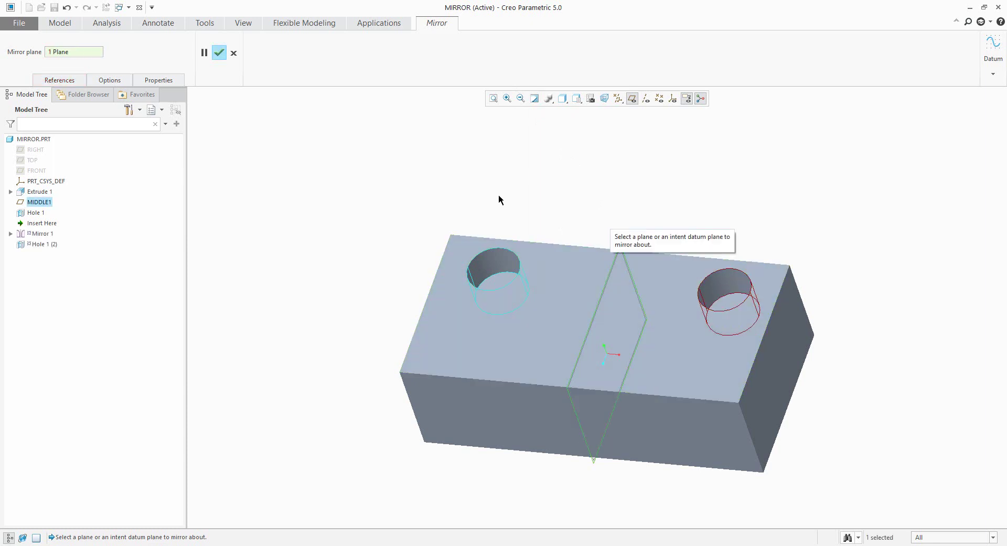
pyautogui.click(219, 54)
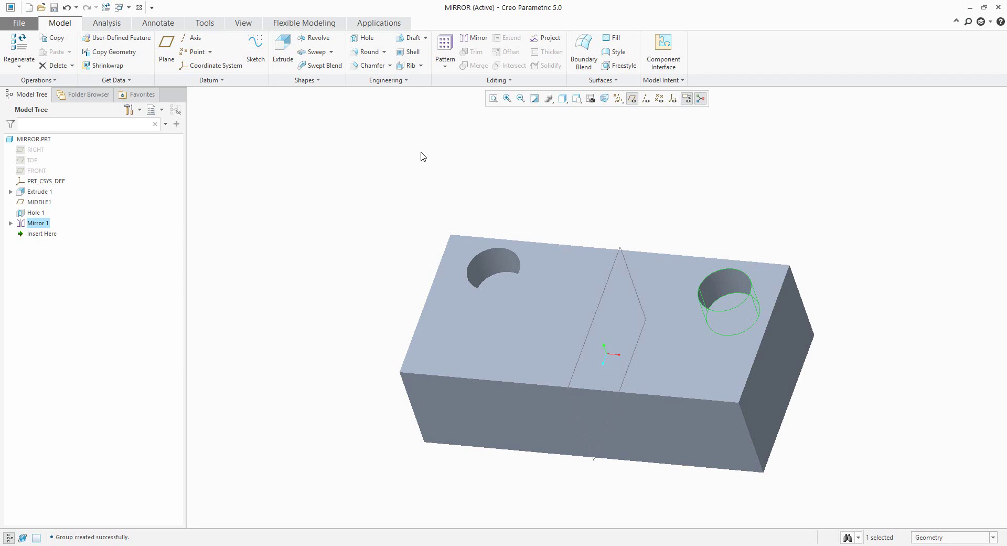
# Step: Shrink Hole 1's diameter to about 67.04 and see the mirrored hole follow
pyautogui.click(38, 213)
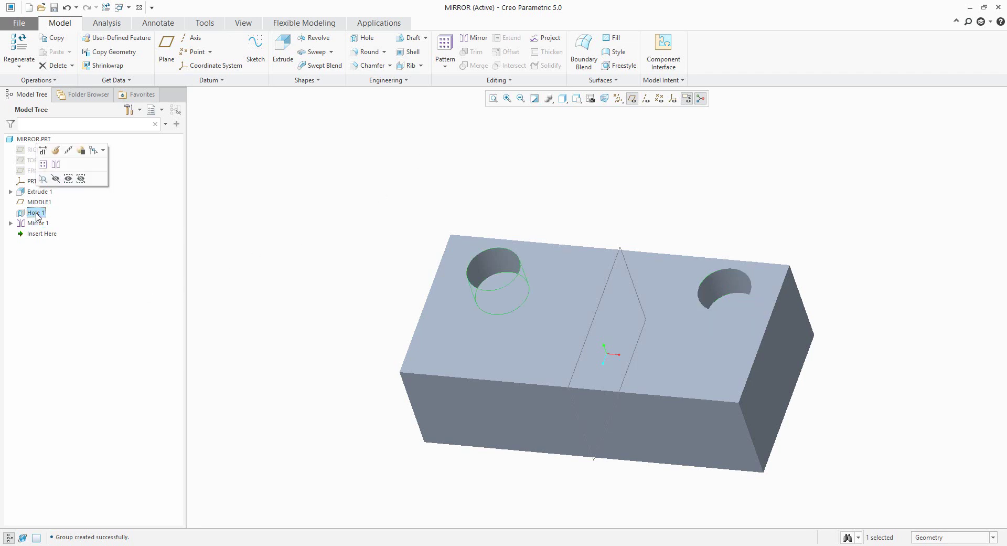
pyautogui.click(43, 165)
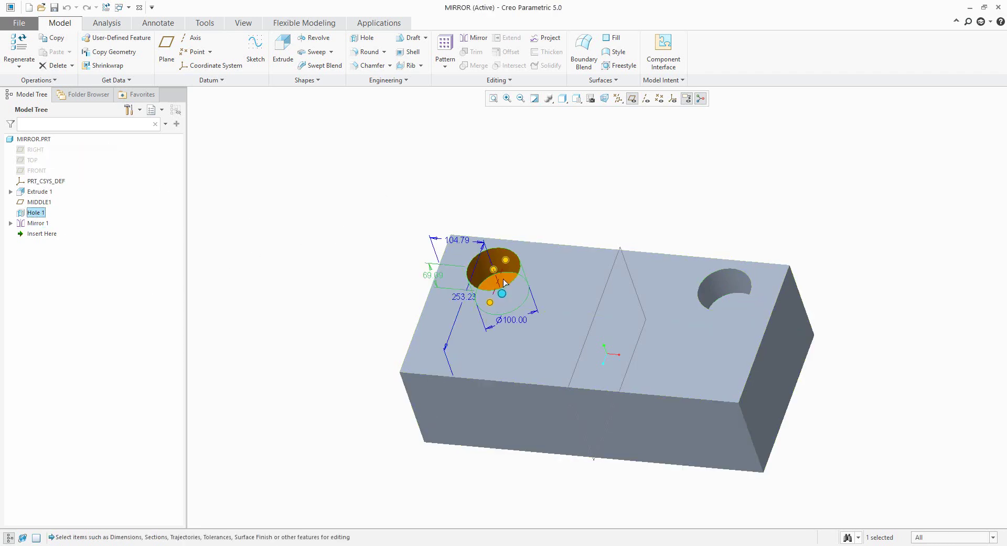
pyautogui.moveTo(506, 260); pyautogui.dragTo(503, 300)
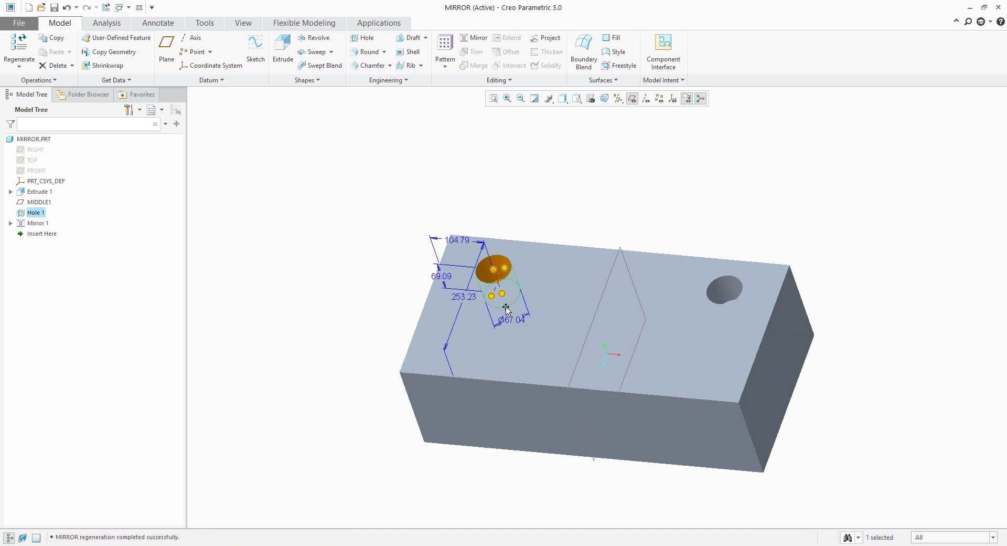
pyautogui.moveTo(507, 310); pyautogui.dragTo(593, 339, button='middle')
pyautogui.moveTo(502, 257); pyautogui.dragTo(498, 283)
pyautogui.moveTo(522, 317); pyautogui.dragTo(526, 295, button='middle')
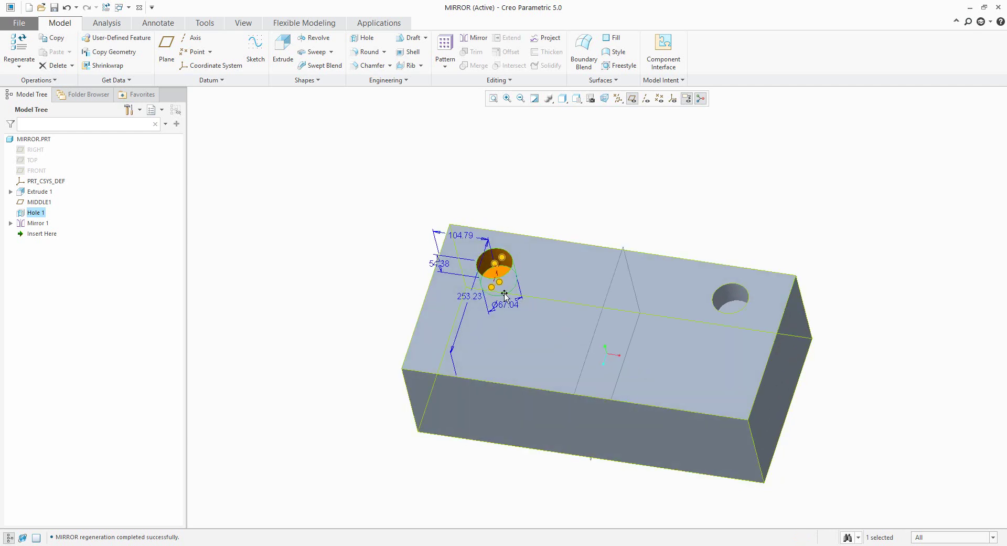
pyautogui.click(590, 175)
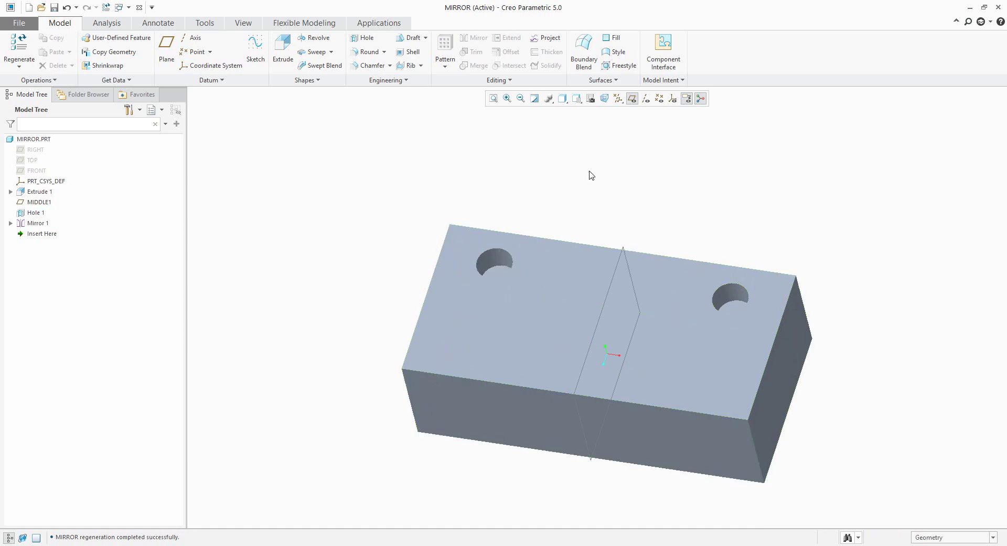
# Step: Switch to Shading With Edges and highlight Mirror 1 to check the matching holes
pyautogui.click(563, 99)
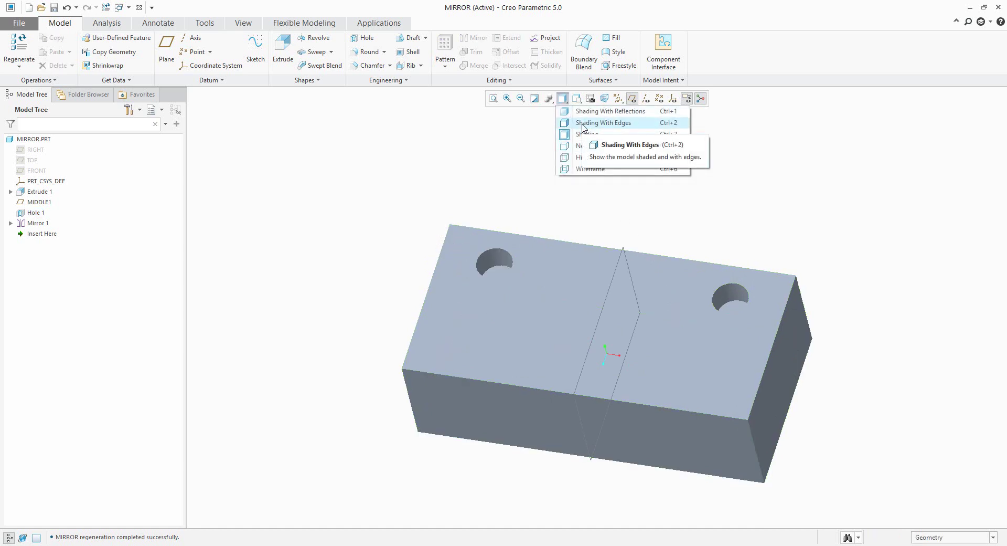
pyautogui.click(583, 124)
pyautogui.moveTo(603, 198); pyautogui.dragTo(559, 195, button='middle')
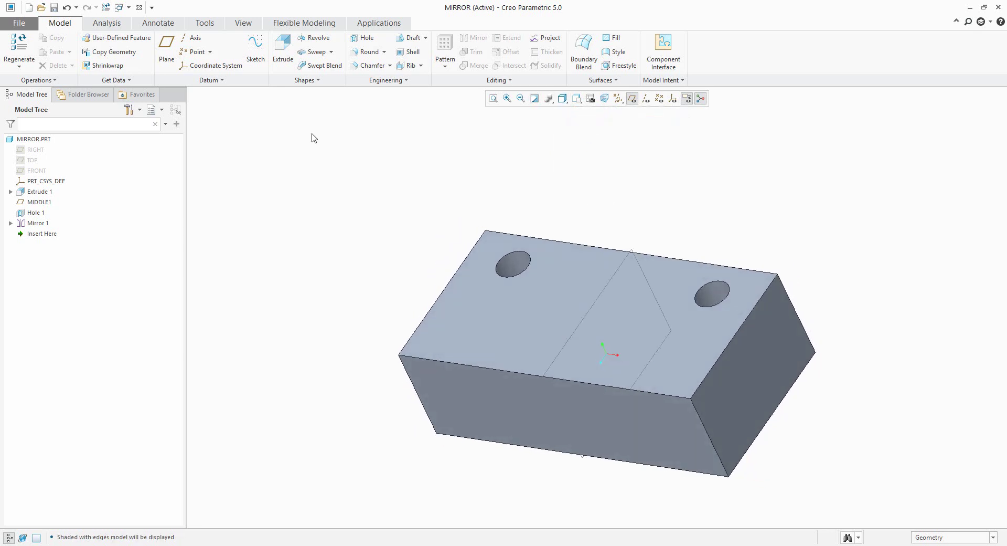
pyautogui.click(42, 224)
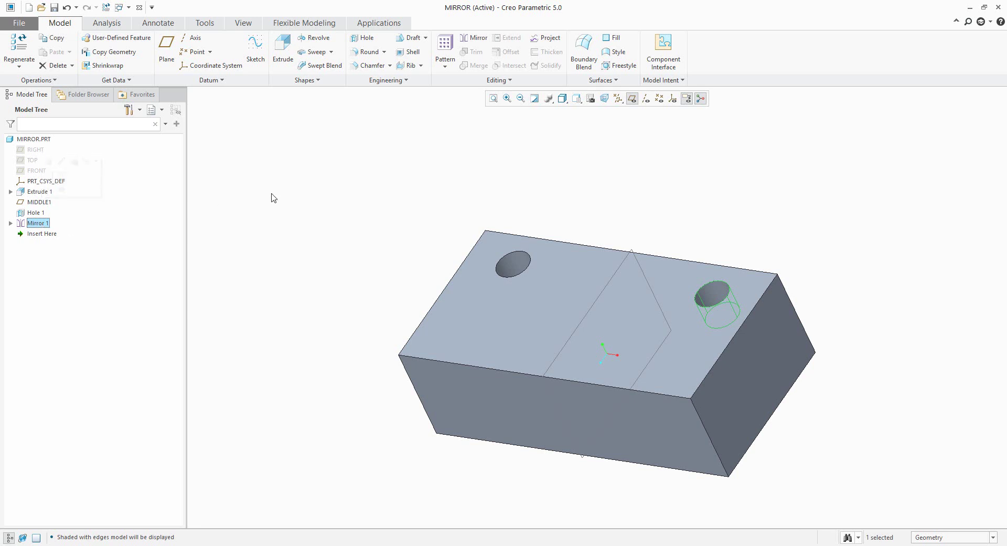
pyautogui.click(313, 201)
pyautogui.moveTo(350, 199)
pyautogui.mouseDown(button='middle')
pyautogui.moveTo(351, 191)
pyautogui.moveTo(360, 208)
pyautogui.mouseUp(button='middle')
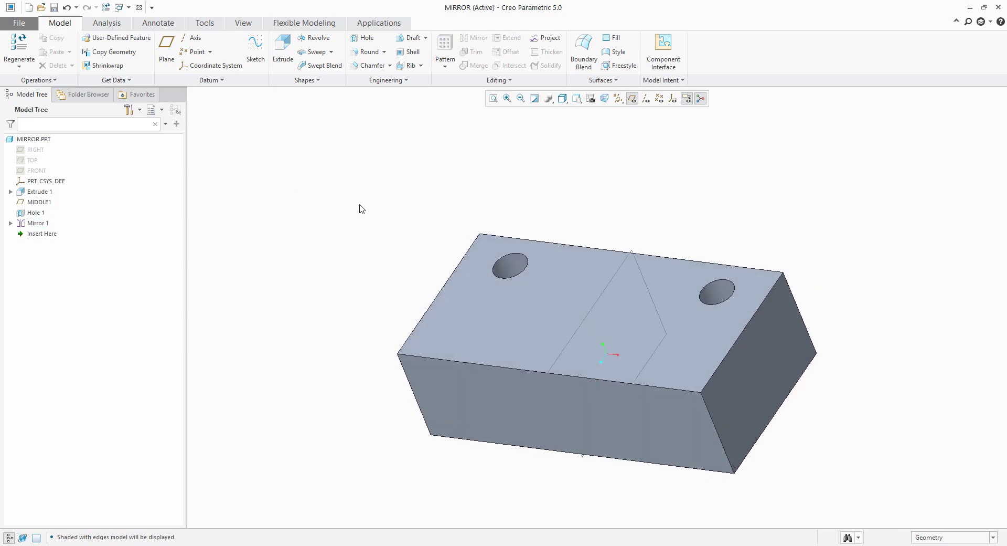
# Step: Create a datum plane midway between the block's front face and the opposite face
pyautogui.click(167, 50)
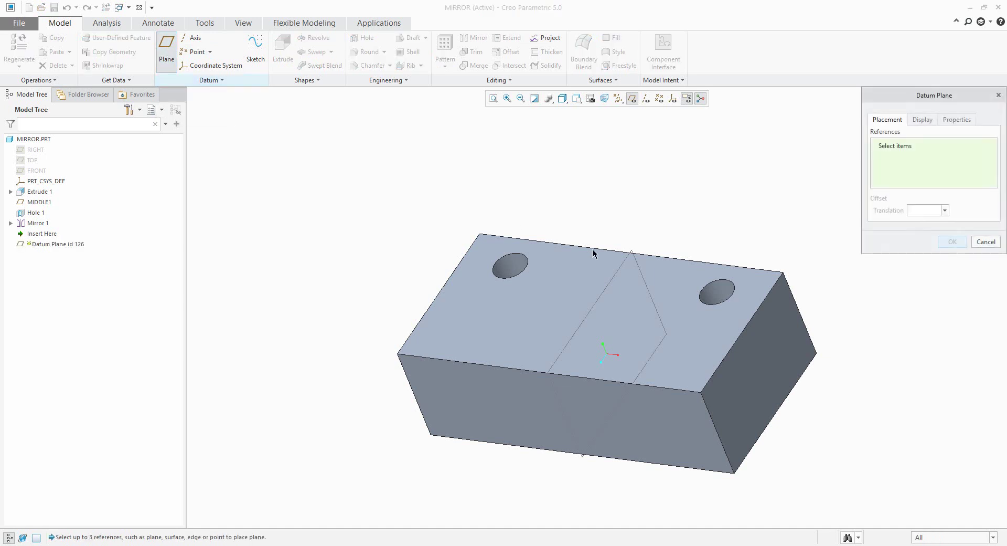
pyautogui.click(675, 286)
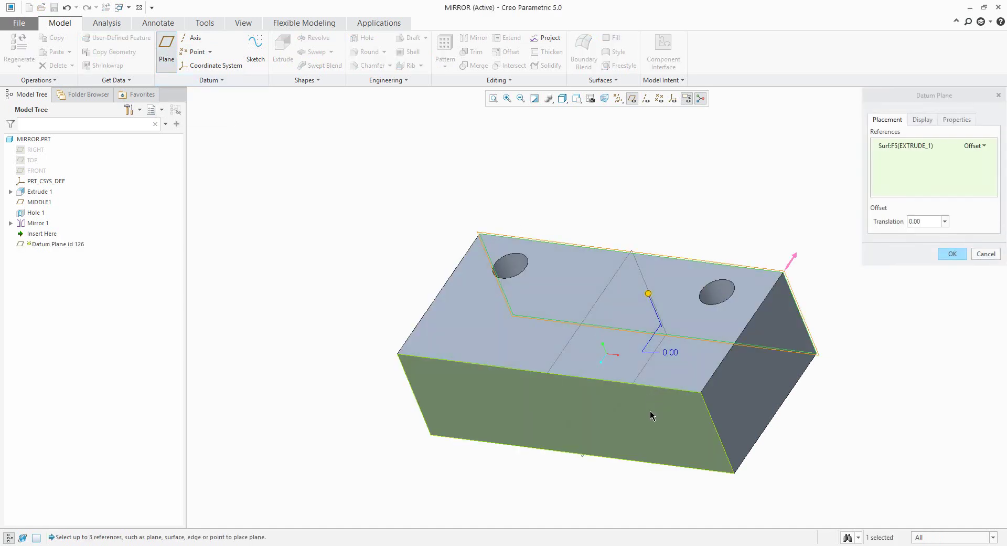
pyautogui.keyDown('ctrl'); pyautogui.click(651, 409); pyautogui.keyUp('ctrl')
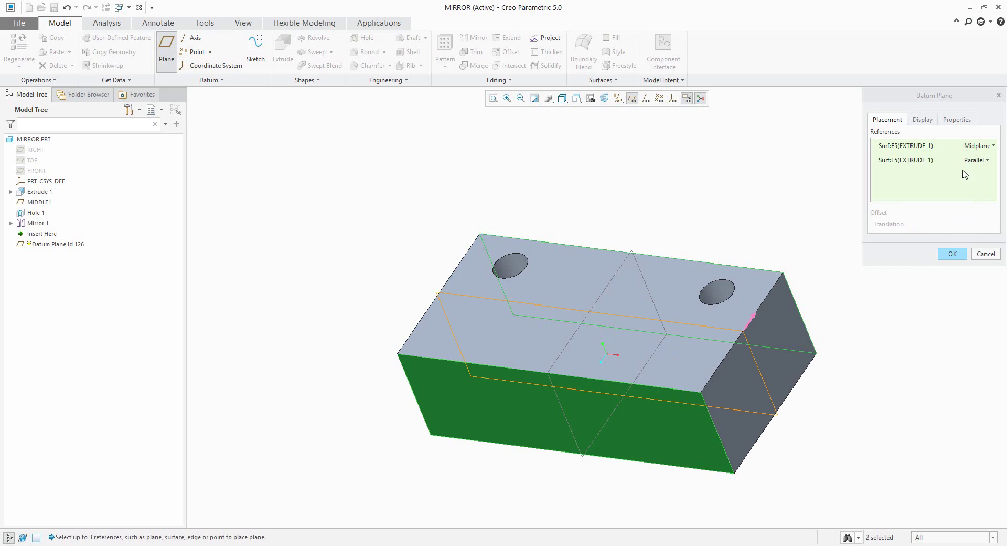
pyautogui.click(953, 254)
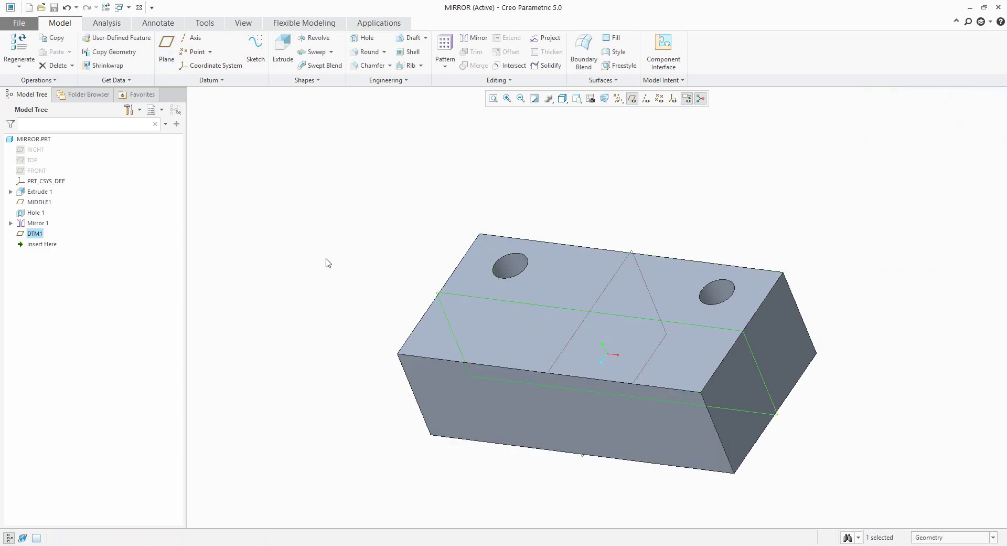
# Step: Rename the new datum plane DTM1 to MIRR2 in the Model Tree
pyautogui.doubleClick(35, 234)
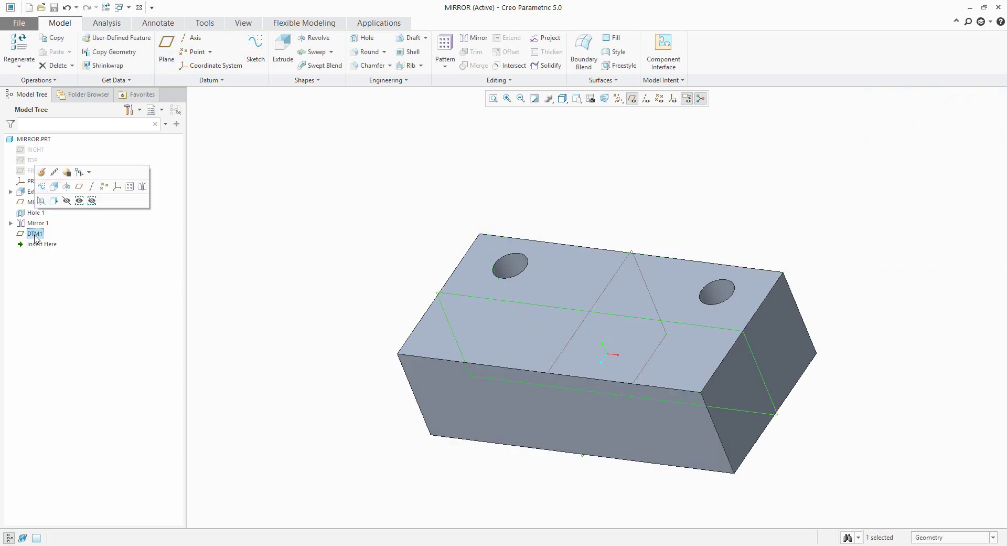
pyautogui.write('mirr2')
pyautogui.press('Return')
pyautogui.click(264, 227)
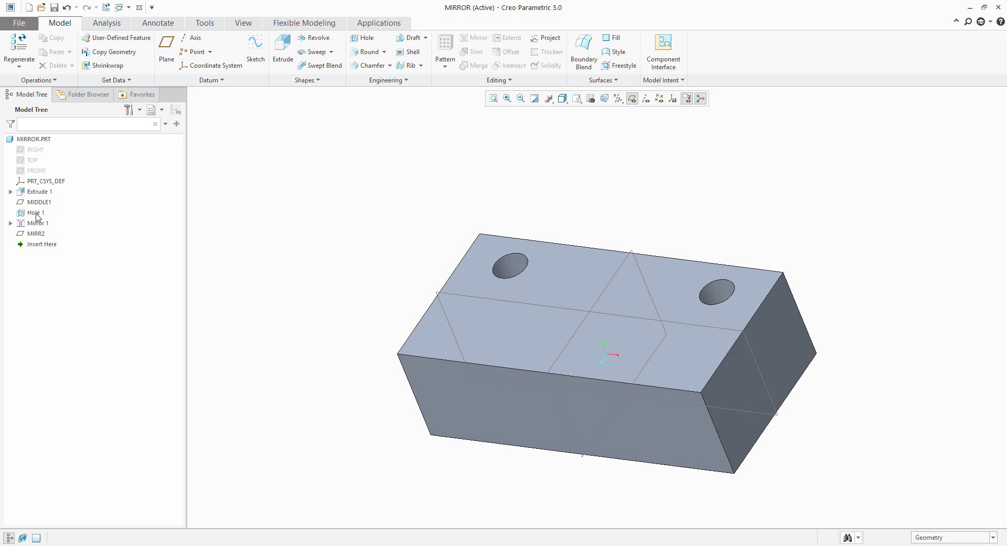
# Step: Mirror Hole 1 and Mirror 1 across MIRR2 with Dependent copy turned off, giving four holes
pyautogui.click(36, 213)
pyautogui.keyDown('ctrl'); pyautogui.click(37, 223); pyautogui.keyUp('ctrl')
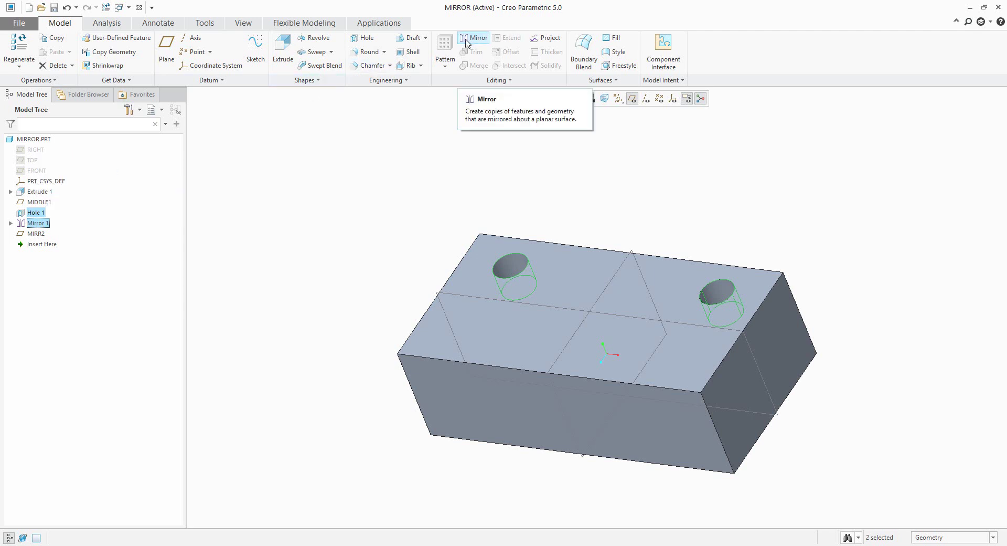
pyautogui.click(466, 40)
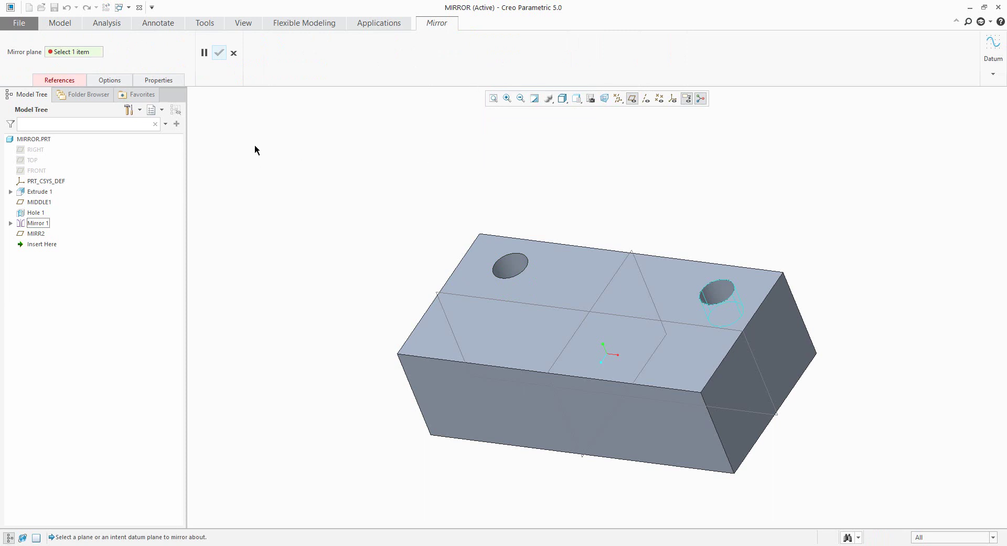
pyautogui.click(500, 300)
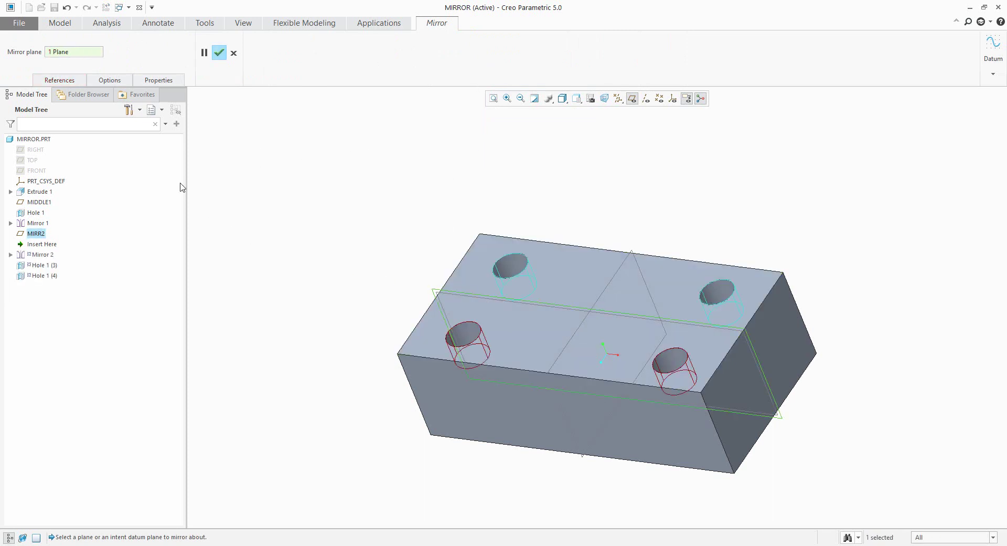
pyautogui.click(108, 82)
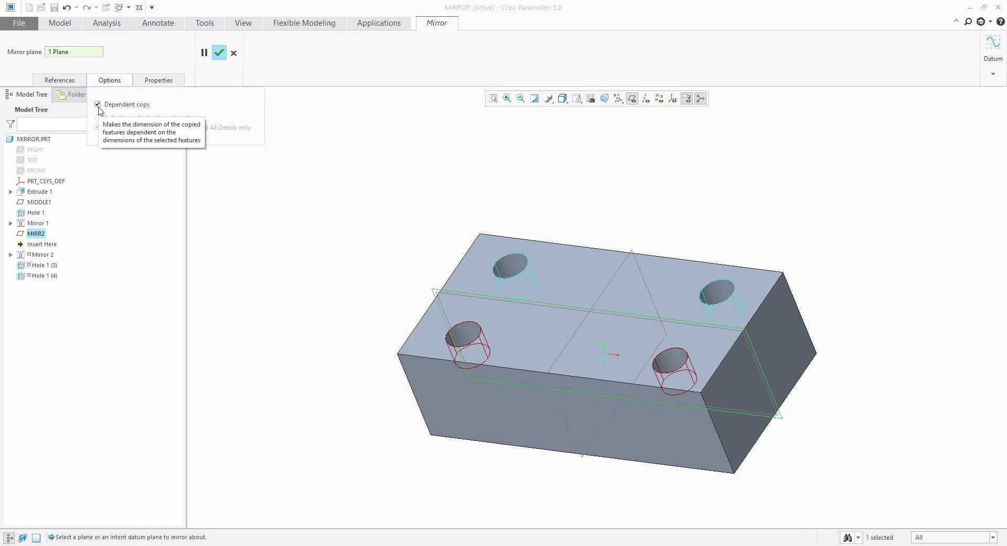
pyautogui.click(98, 104)
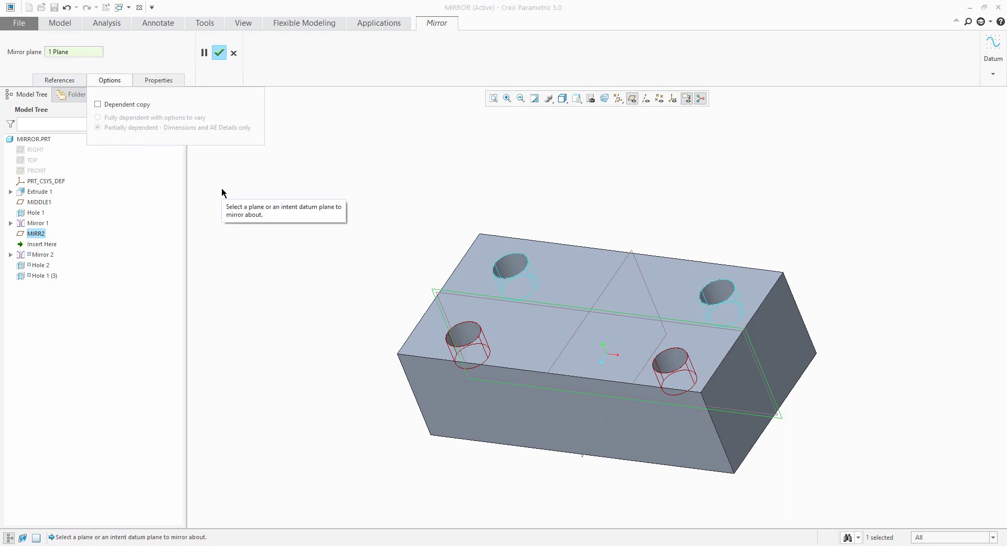
pyautogui.click(219, 53)
pyautogui.moveTo(394, 228)
pyautogui.mouseDown(button='middle')
pyautogui.moveTo(411, 220)
pyautogui.moveTo(400, 229)
pyautogui.mouseUp(button='middle')
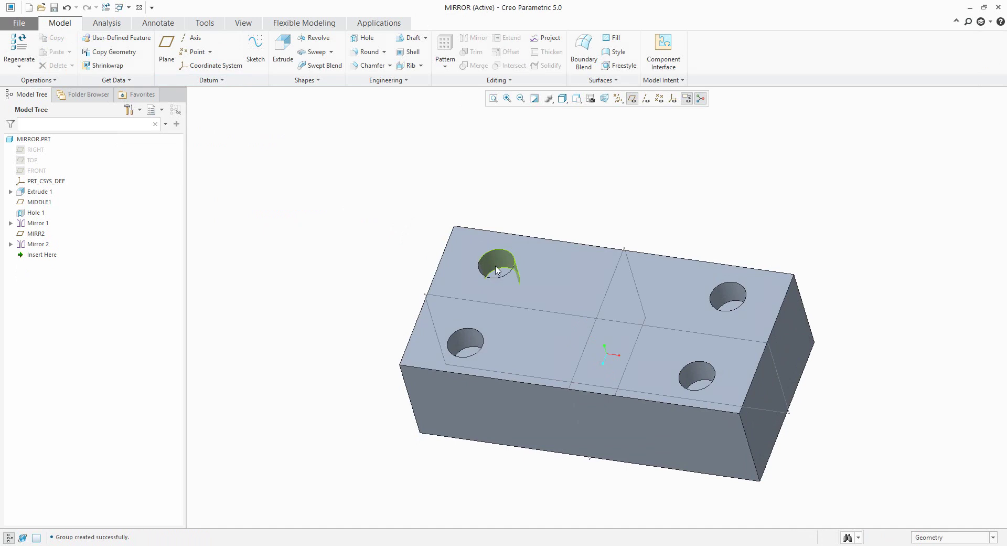
pyautogui.click(37, 213)
# Step: Enlarge Hole 1 to Ø79.90 by dragging its dimension handle, then compare it with the front holes
pyautogui.click(48, 150)
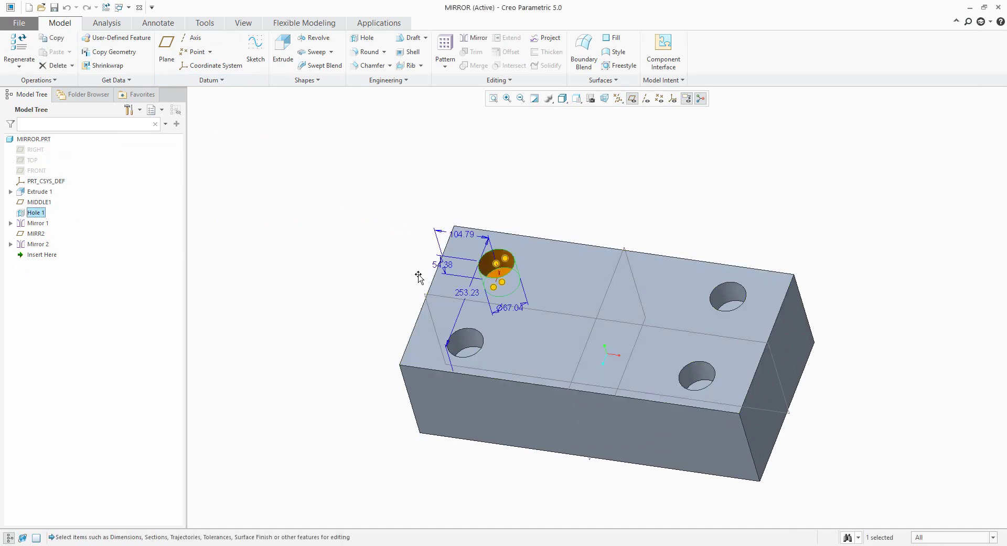
pyautogui.moveTo(506, 265); pyautogui.dragTo(528, 277)
pyautogui.hotkey('ctrl', 'z')
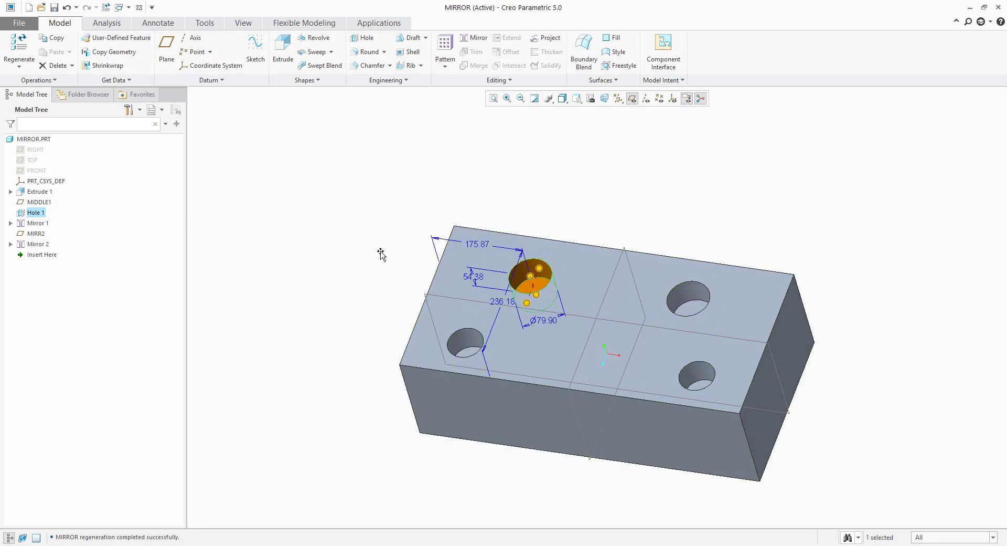
pyautogui.click(373, 232)
pyautogui.moveTo(393, 243)
pyautogui.mouseDown(button='middle')
pyautogui.moveTo(414, 247)
pyautogui.moveTo(387, 246)
pyautogui.mouseUp(button='middle')
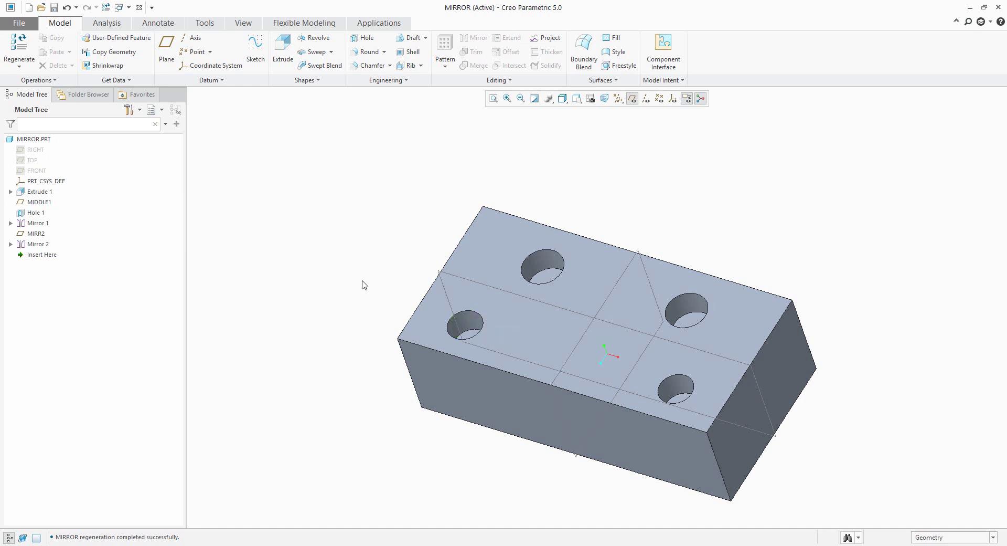
# Step: Drag Hole 2's handles to enlarge it to about Ø116 and move it to offsets 128.24 and 248.79
pyautogui.click(465, 324)
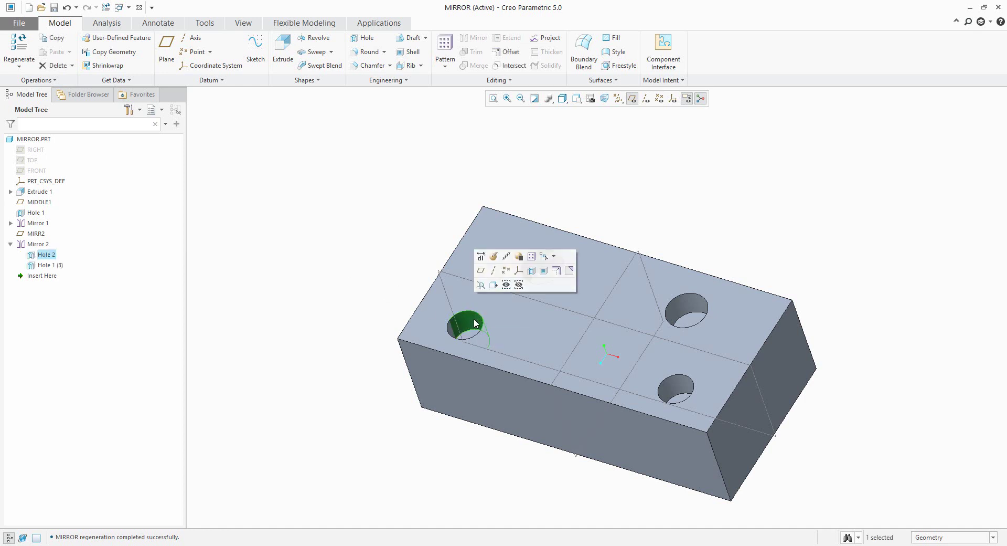
pyautogui.click(359, 321)
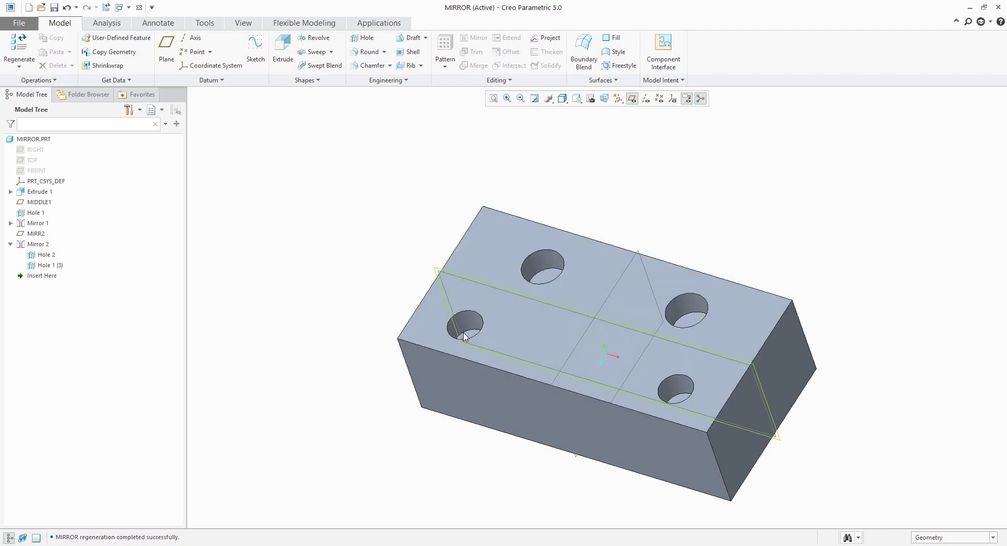
pyautogui.click(47, 256)
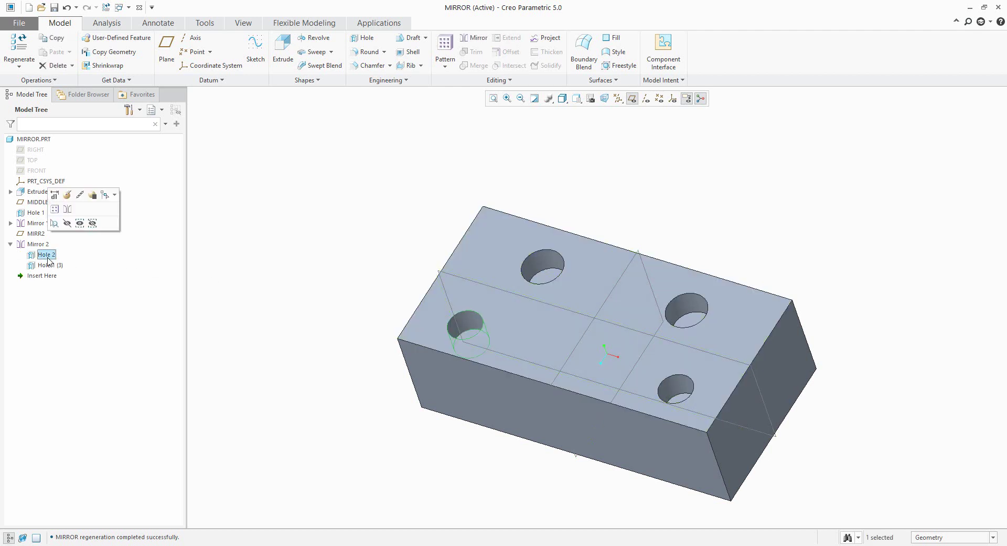
pyautogui.click(55, 195)
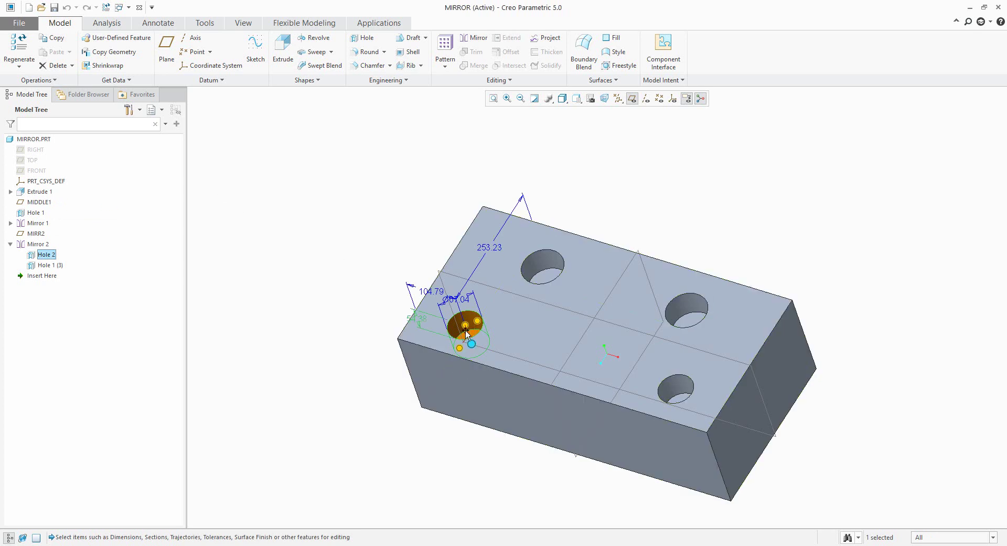
pyautogui.moveTo(465, 328); pyautogui.dragTo(464, 355)
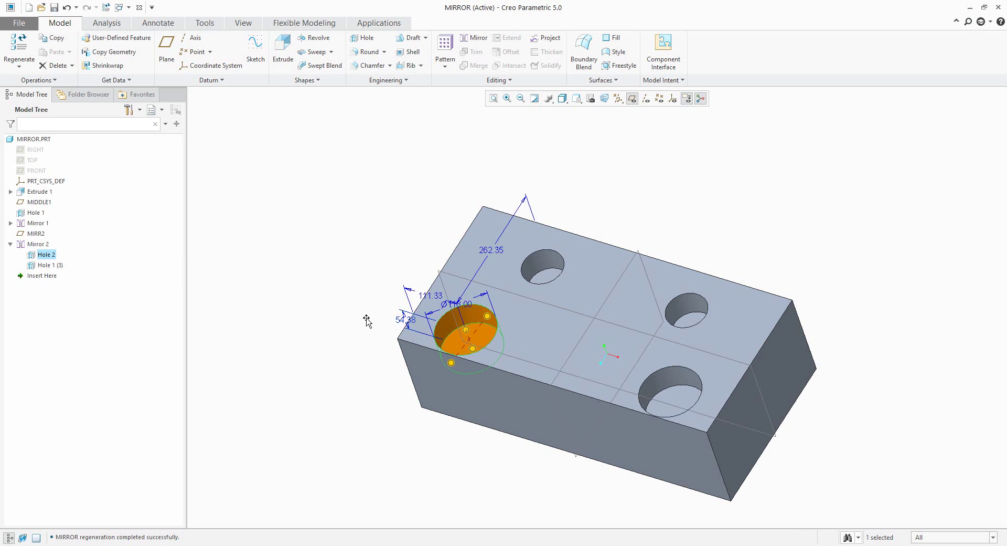
pyautogui.moveTo(470, 336); pyautogui.dragTo(383, 319)
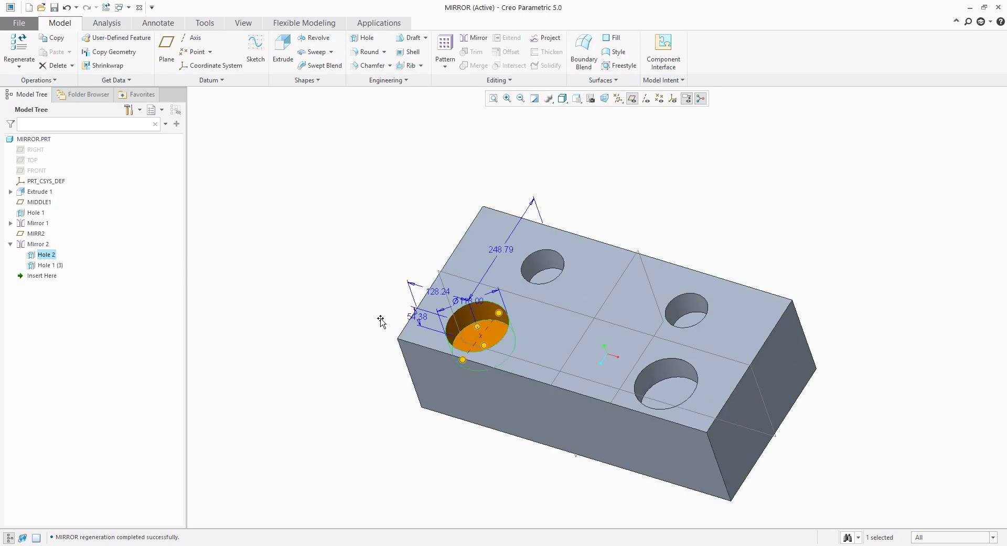
pyautogui.click(341, 302)
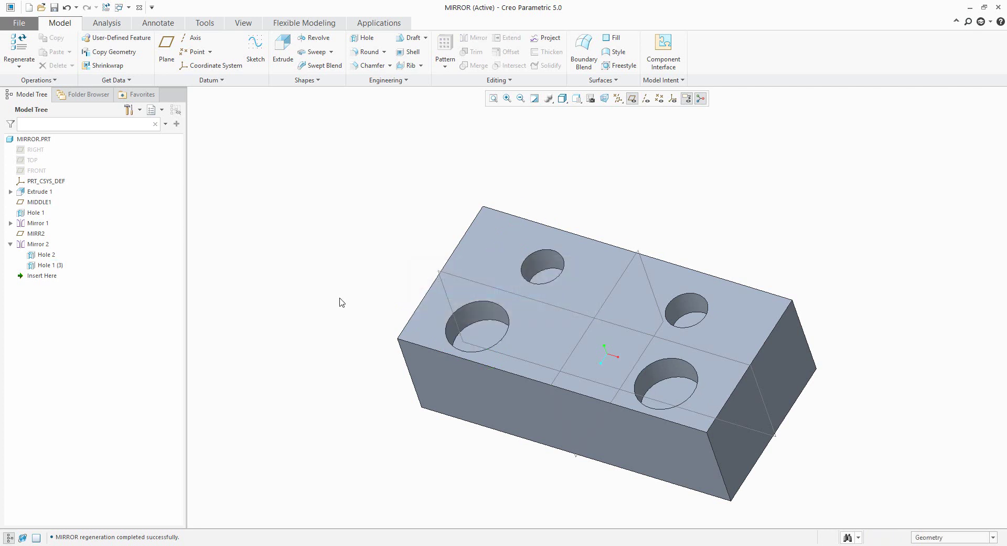